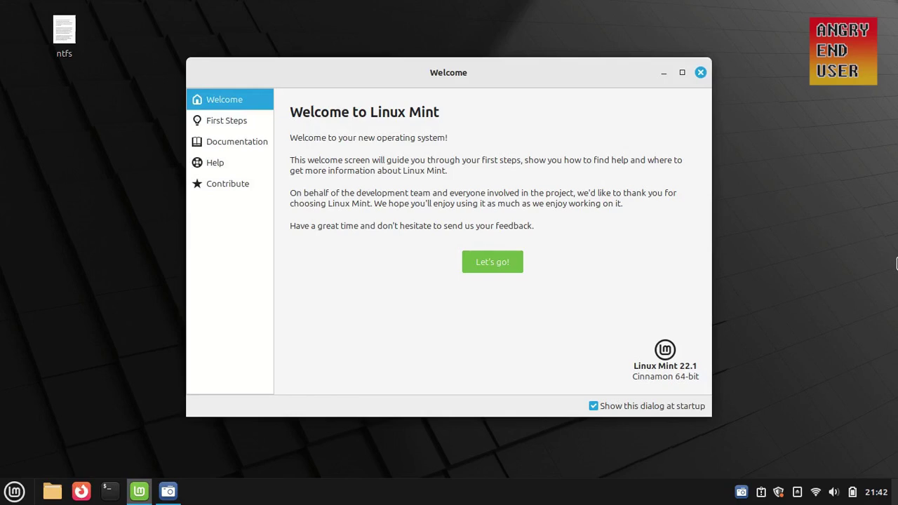
Open the Desktop Colors settings from the First Steps page and set the Mint-Y appearance to Dark
{"action": "left_click", "coordinate": [506, 267]}
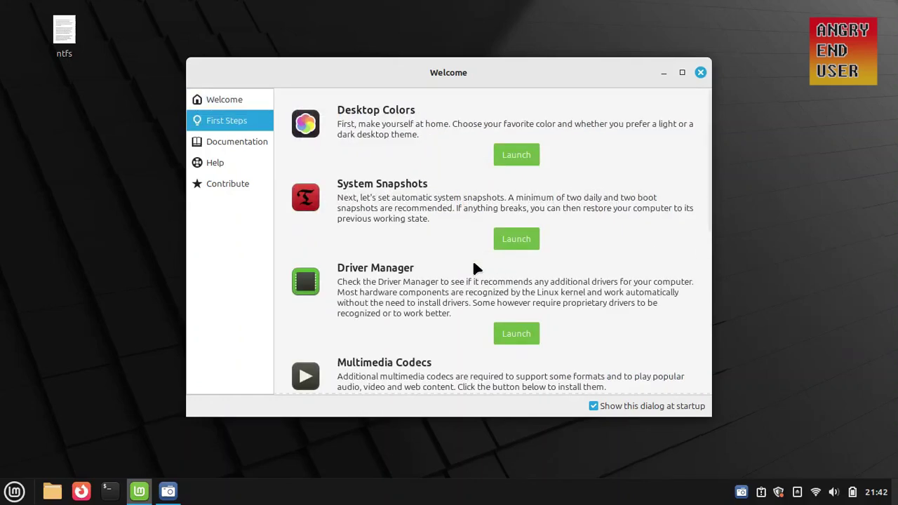
{"action": "left_click", "coordinate": [516, 157]}
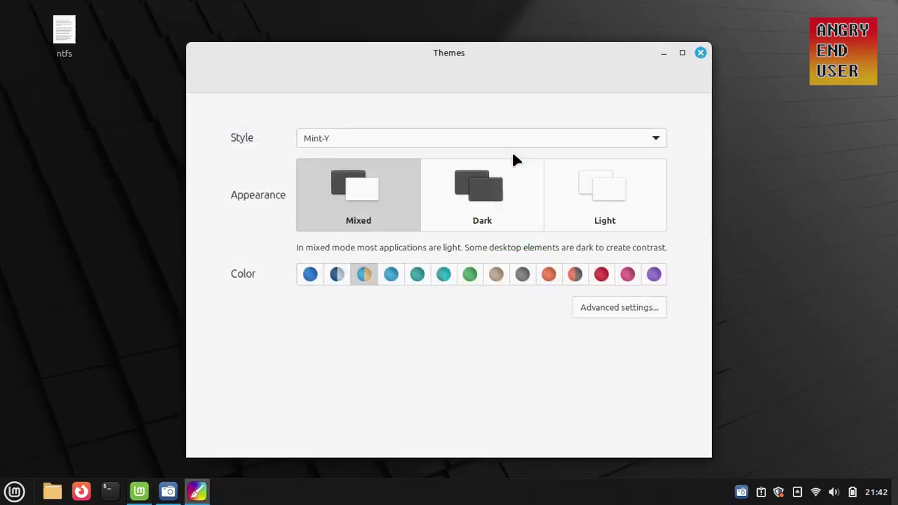
{"action": "left_click", "coordinate": [488, 187]}
{"action": "left_click", "coordinate": [606, 192]}
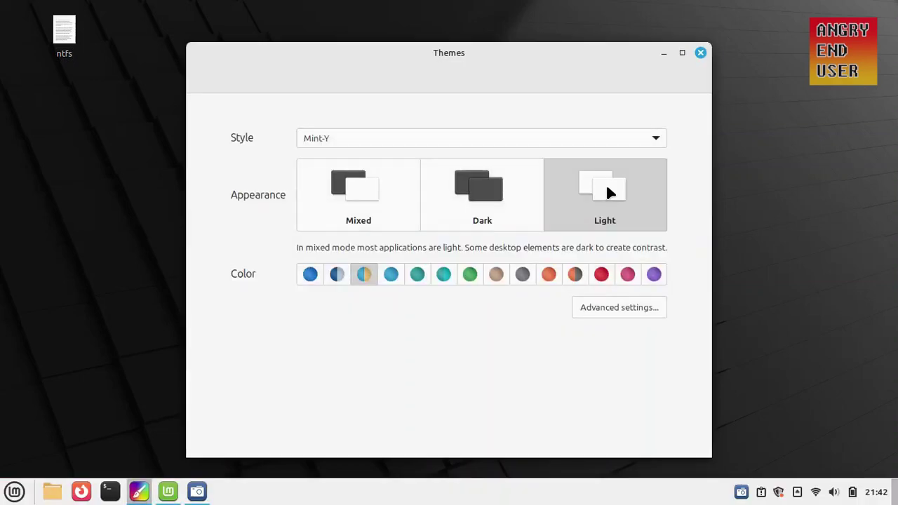
{"action": "left_click", "coordinate": [349, 200]}
{"action": "left_click", "coordinate": [493, 203]}
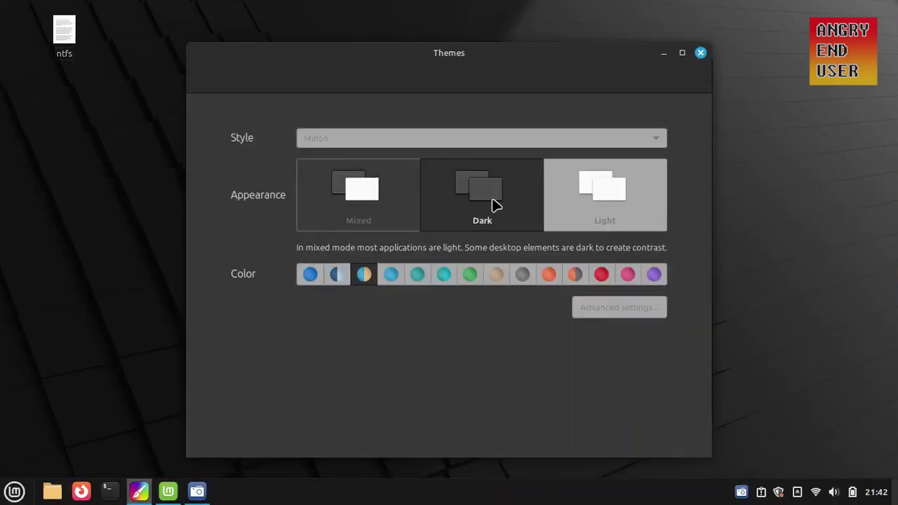
Preview the first two blue color variants beside an open Home folder window and return to the aqua and sand variant
{"action": "key", "text": "super+e"}
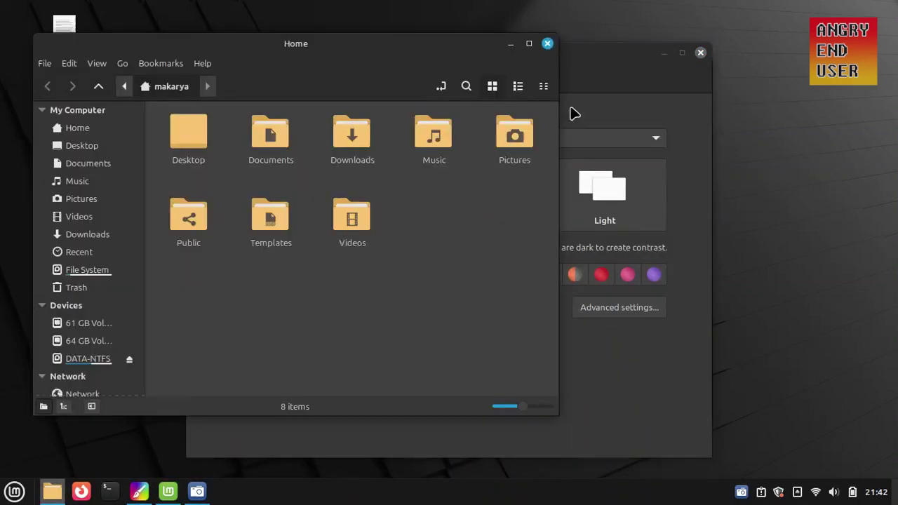
{"action": "left_click_drag", "start_coordinate": [572, 113], "coordinate": [802, 68]}
{"action": "left_click", "coordinate": [495, 278]}
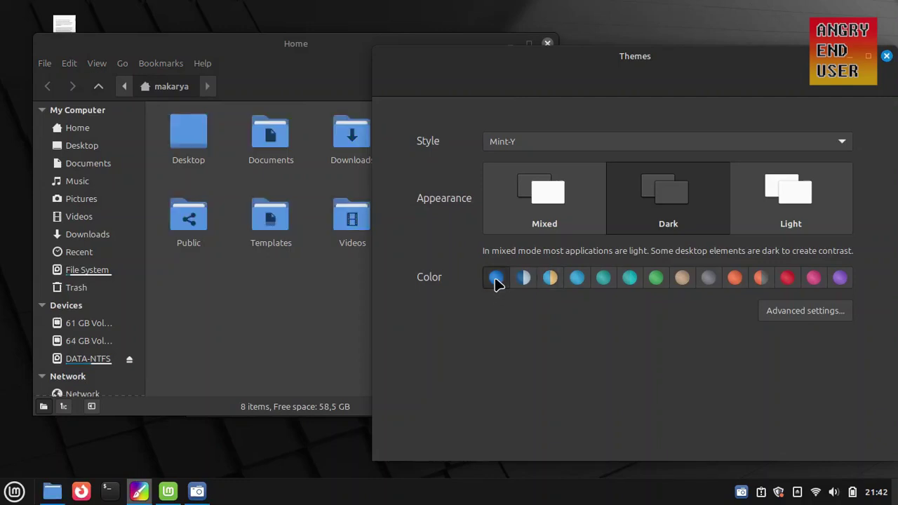
{"action": "left_click", "coordinate": [525, 278]}
{"action": "left_click", "coordinate": [548, 277]}
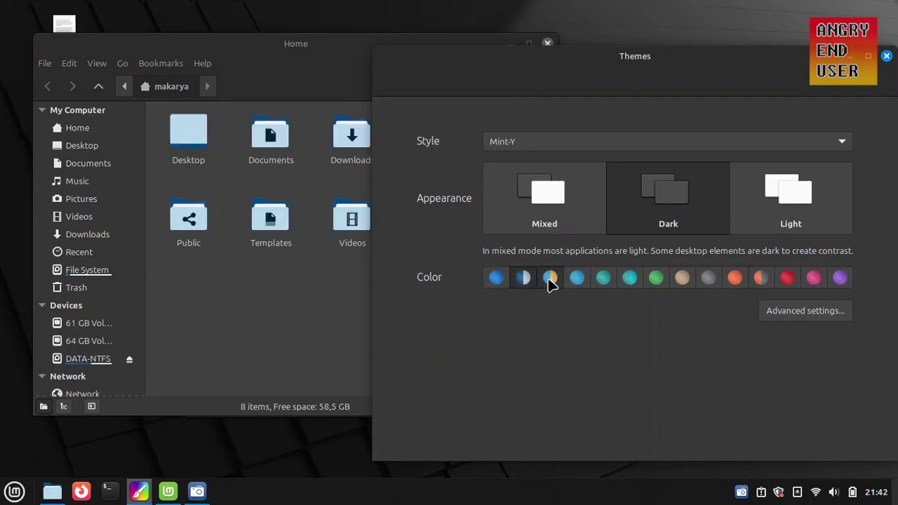
{"action": "left_click_drag", "start_coordinate": [575, 53], "coordinate": [439, 37]}
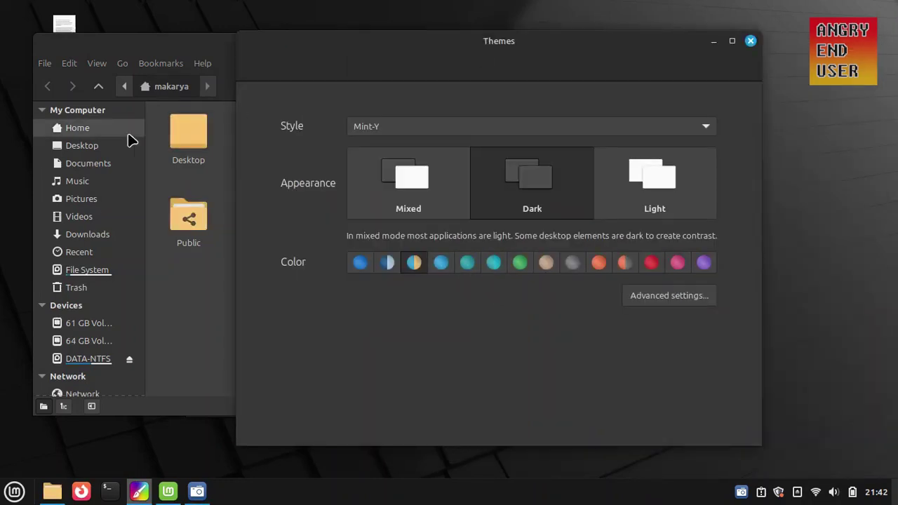
{"action": "left_click", "coordinate": [108, 134]}
{"action": "left_click", "coordinate": [633, 73]}
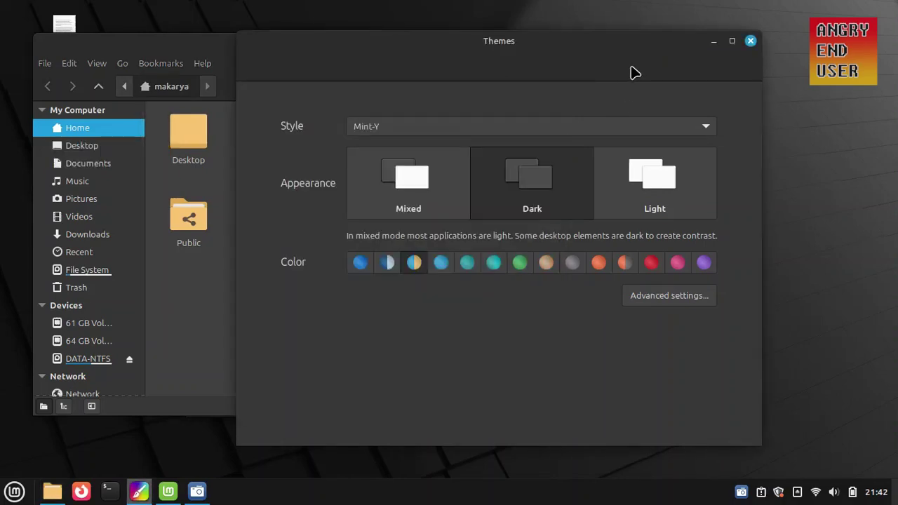
Examine the available mouse pointer and application themes in the advanced theme settings and return to the simplified settings
{"action": "left_click", "coordinate": [682, 295]}
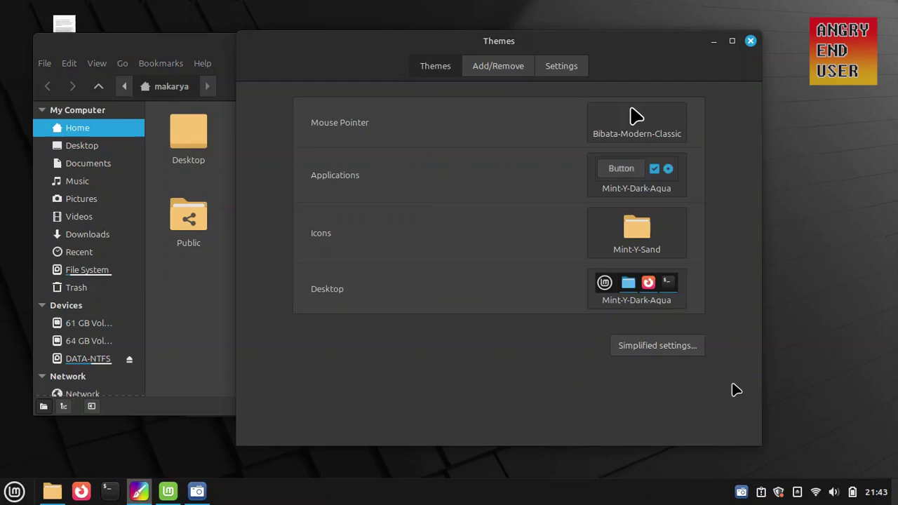
{"action": "left_click", "coordinate": [663, 128]}
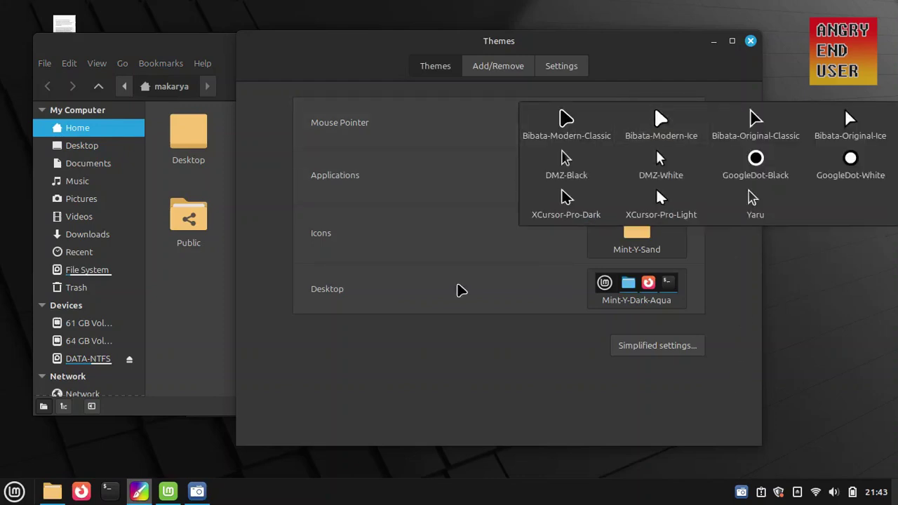
{"action": "left_click", "coordinate": [747, 294]}
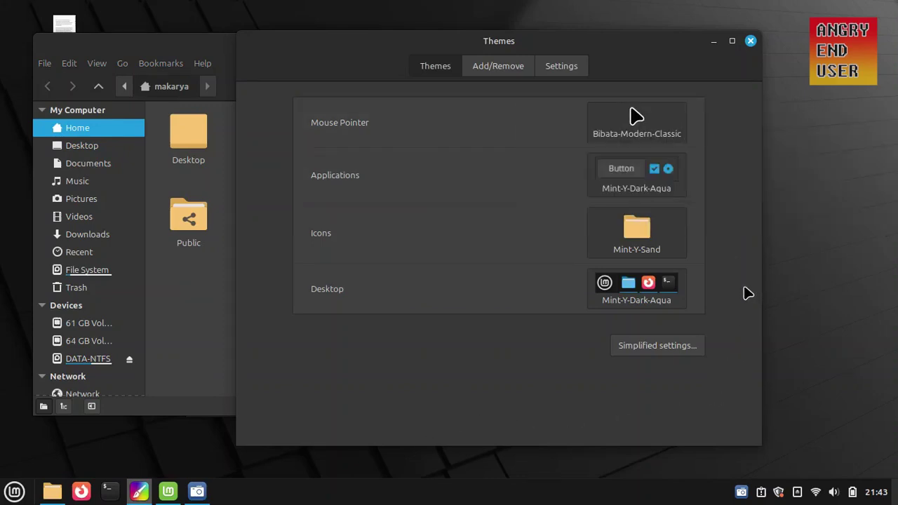
{"action": "left_click", "coordinate": [637, 175]}
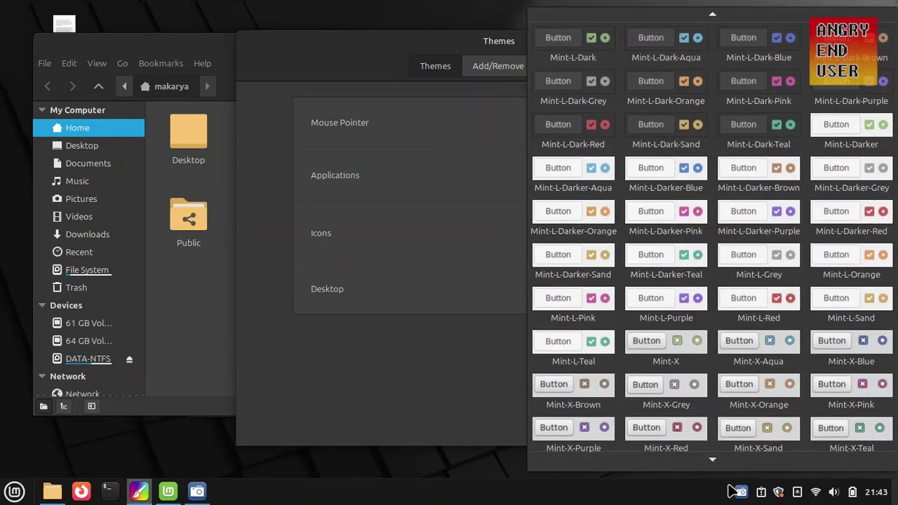
{"action": "left_click", "coordinate": [414, 379]}
{"action": "left_click", "coordinate": [631, 347]}
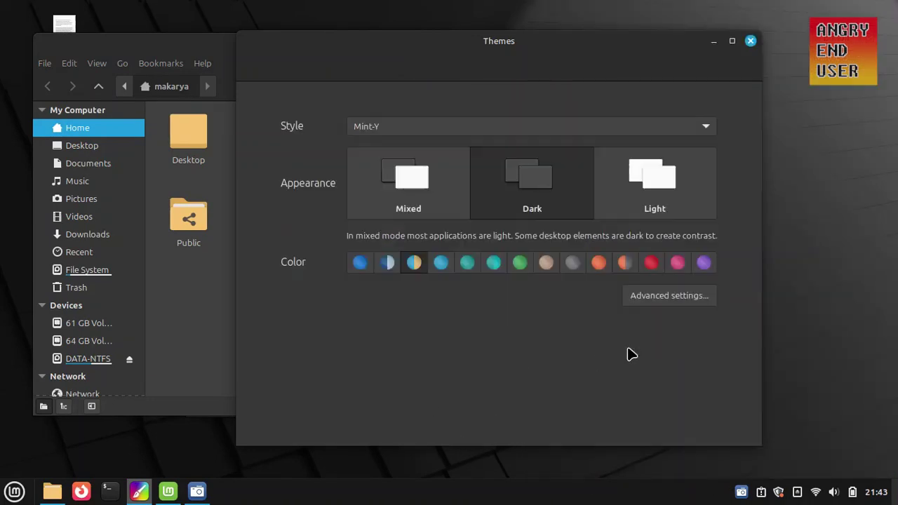
Close the Home folder window and the Themes window
{"action": "left_click", "coordinate": [223, 54]}
{"action": "left_click", "coordinate": [545, 42]}
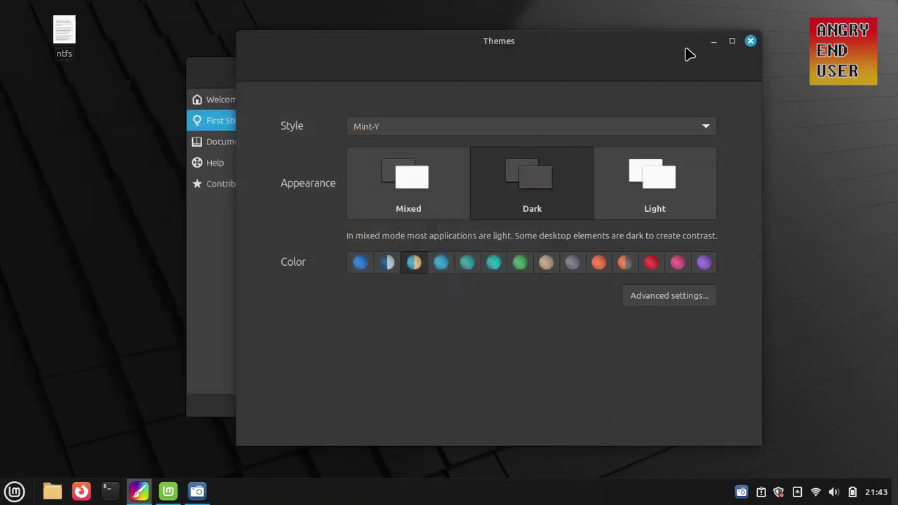
{"action": "left_click", "coordinate": [750, 42]}
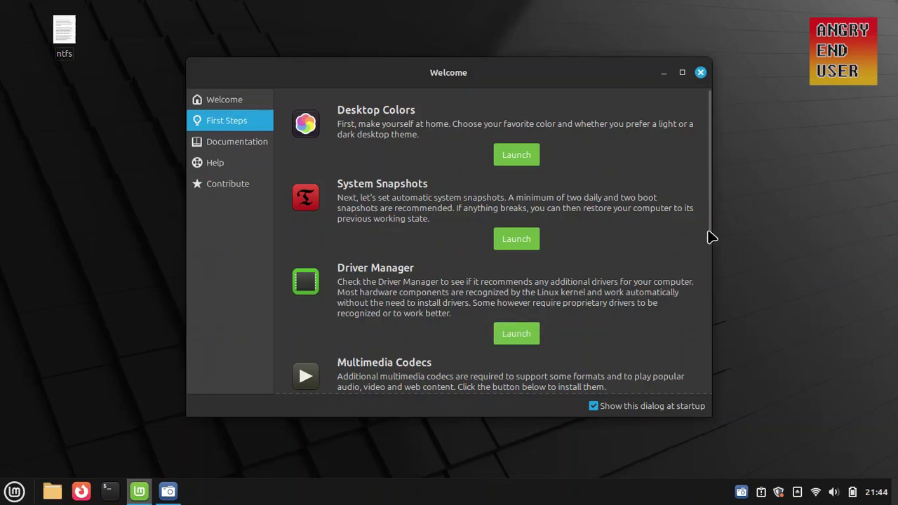
Install the mint-meta-codecs multimedia package, accepting the removal of libavcodec60 and authenticating with the account password
{"action": "left_click_drag", "start_coordinate": [710, 237], "coordinate": [707, 339]}
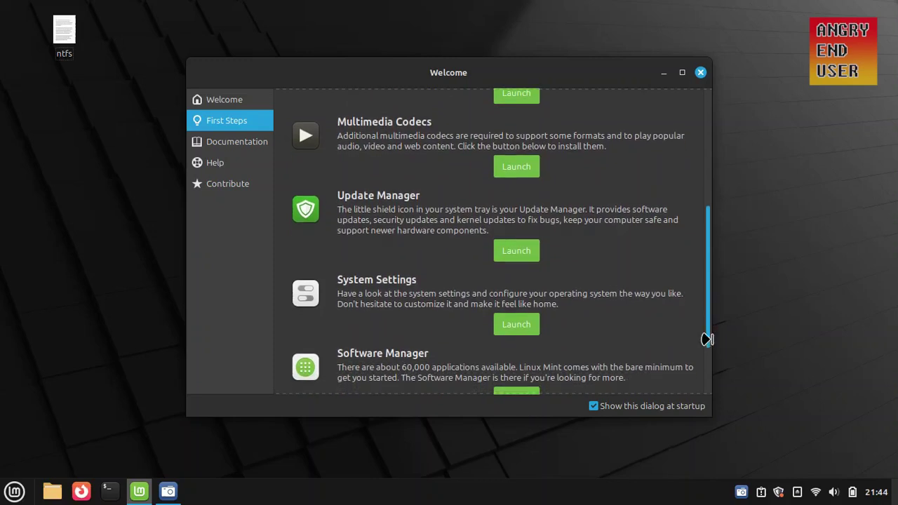
{"action": "left_click", "coordinate": [511, 169]}
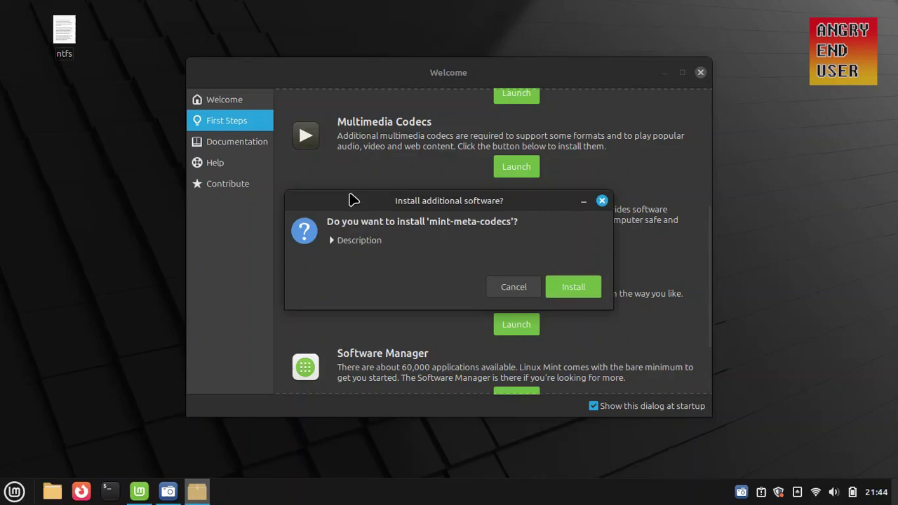
{"action": "left_click", "coordinate": [337, 243]}
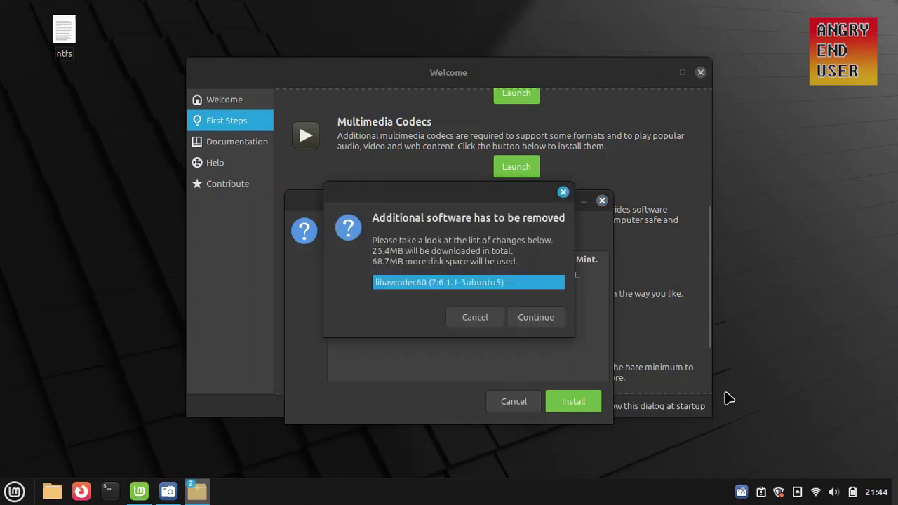
{"action": "left_click", "coordinate": [550, 317]}
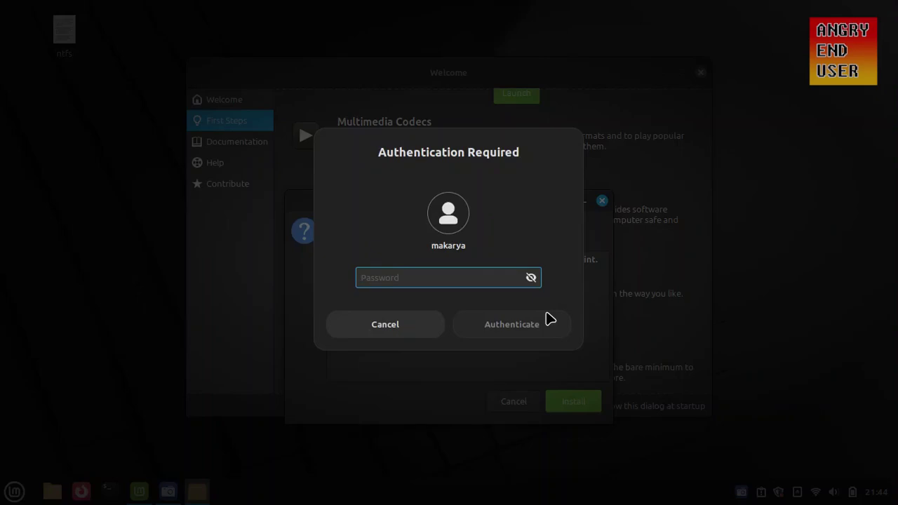
{"action": "type", "text": "••"}
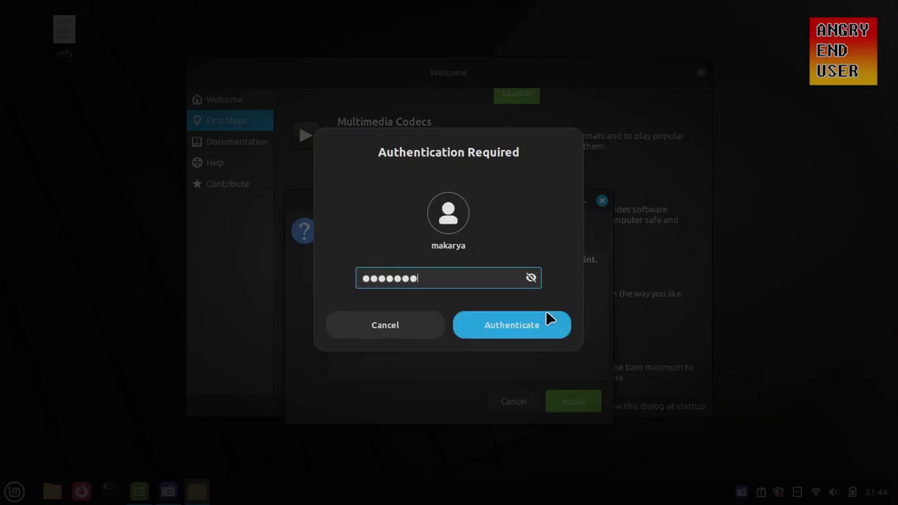
{"action": "left_click", "coordinate": [550, 319]}
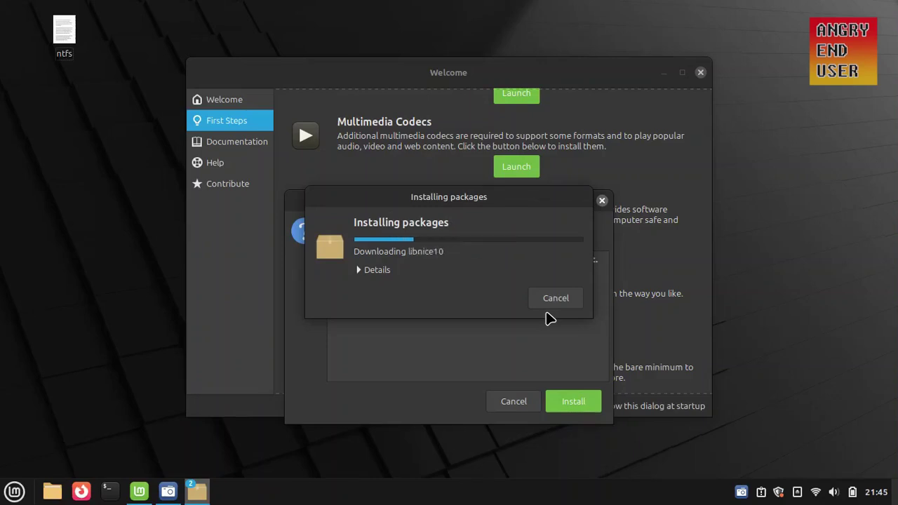
{"action": "left_click", "coordinate": [361, 271]}
{"action": "left_click_drag", "start_coordinate": [648, 306], "coordinate": [648, 395]}
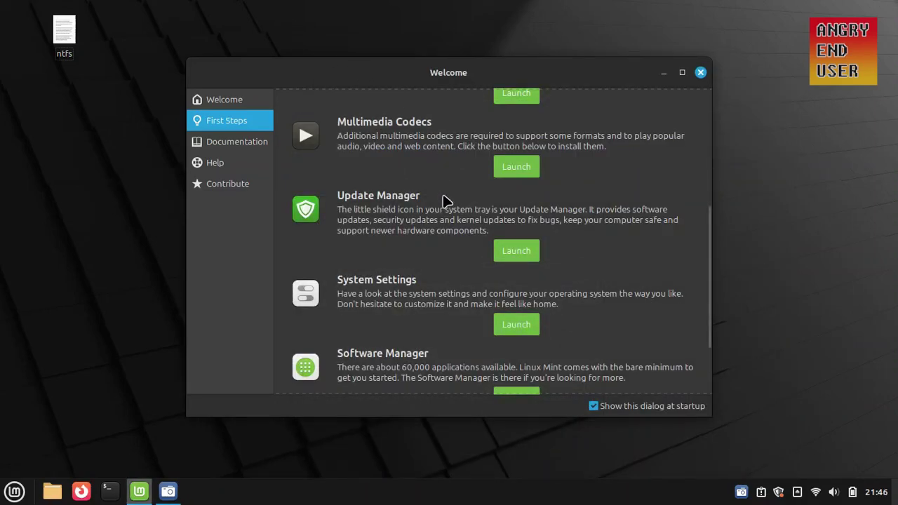
Launch the Update Manager, accept switching to a local mirror, and authenticate Software Sources with the account password
{"action": "left_click", "coordinate": [508, 254]}
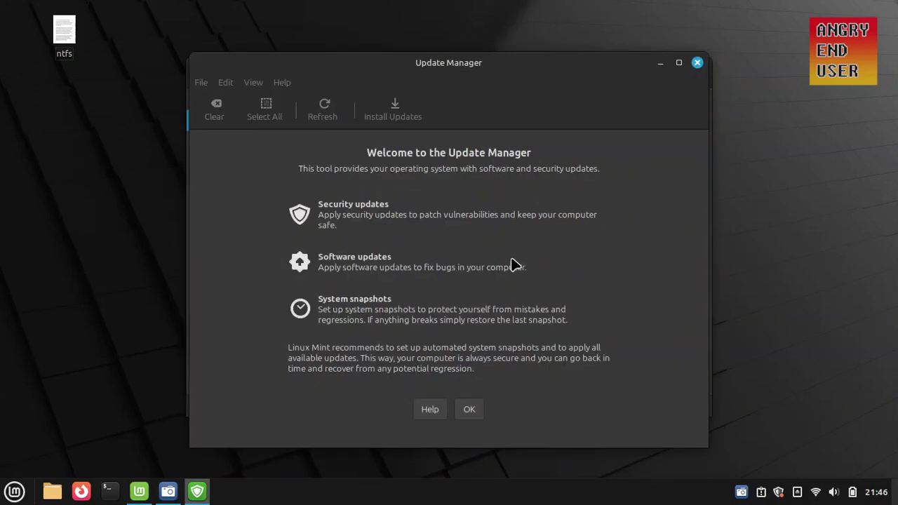
{"action": "left_click", "coordinate": [468, 412]}
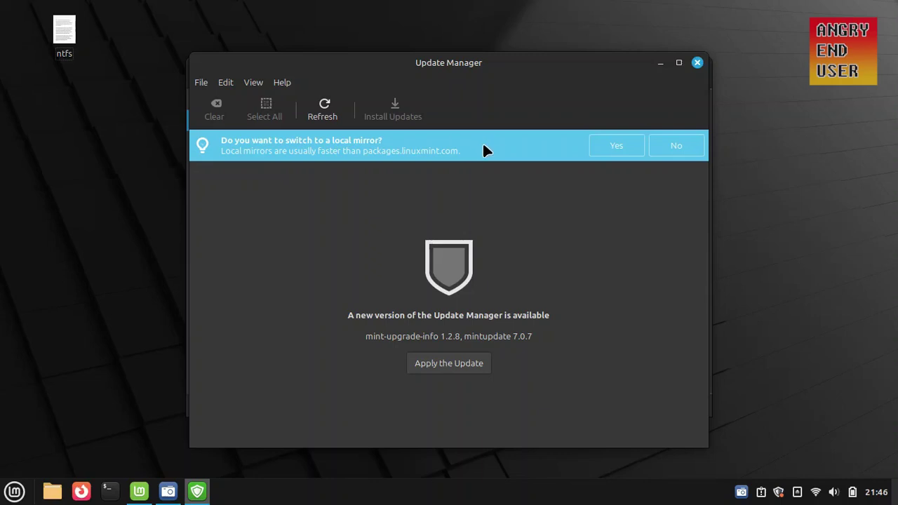
{"action": "left_click", "coordinate": [611, 153]}
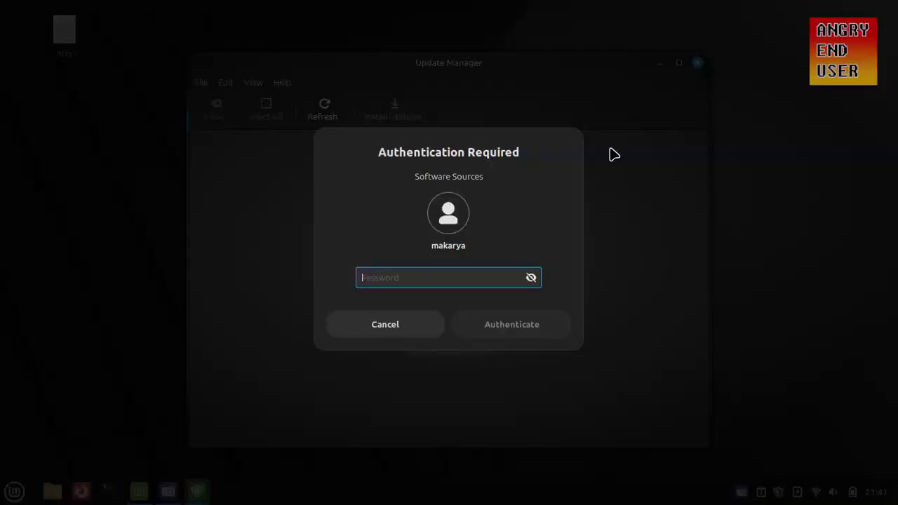
{"action": "type", "text": "●●"}
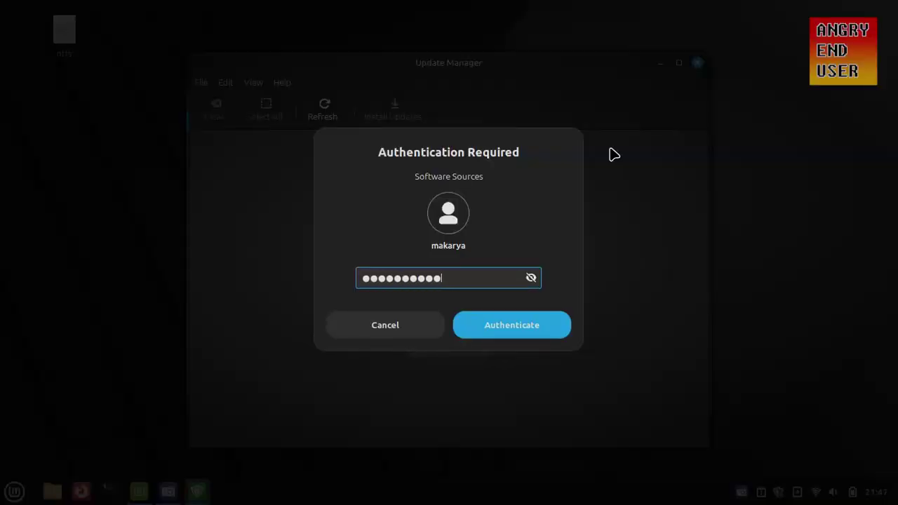
{"action": "key", "text": "Return"}
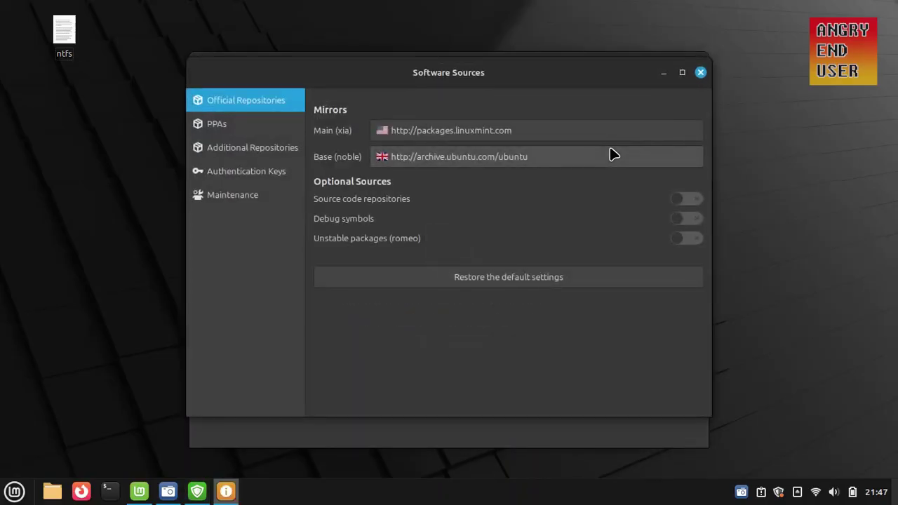
Set the Main (xia) mirror to DATAUTAMA-NET-ID
{"action": "left_click", "coordinate": [566, 137]}
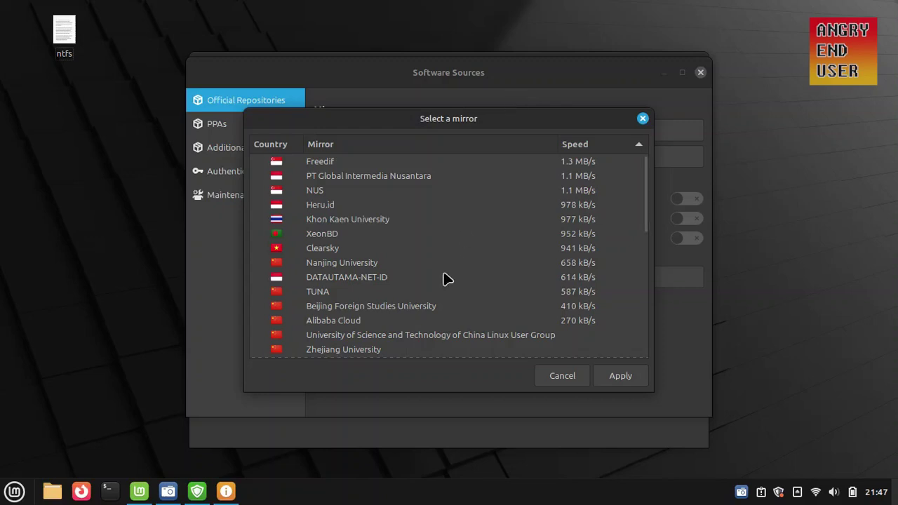
{"action": "left_click", "coordinate": [444, 279]}
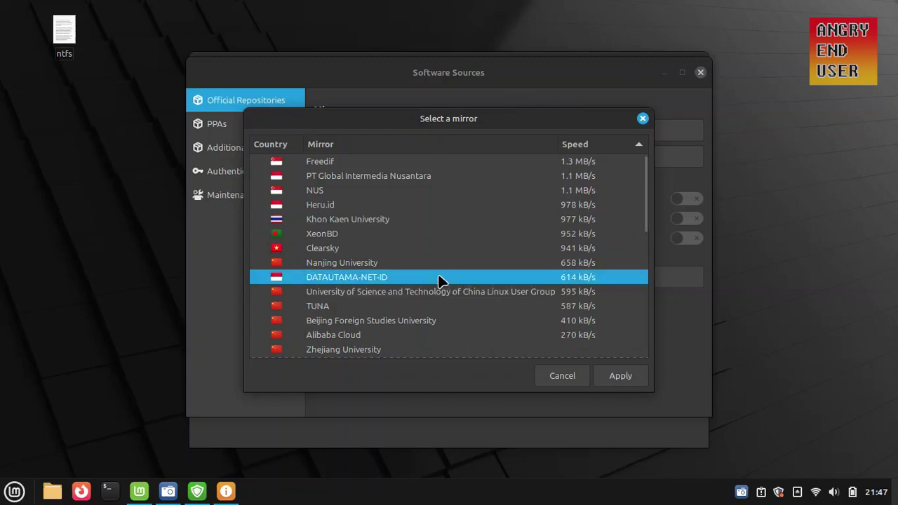
{"action": "left_click", "coordinate": [617, 377]}
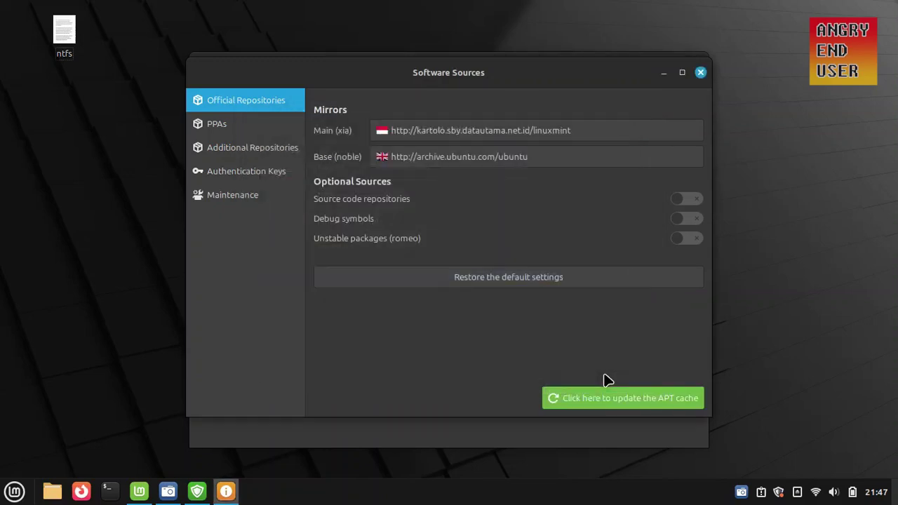
{"action": "left_click", "coordinate": [544, 162]}
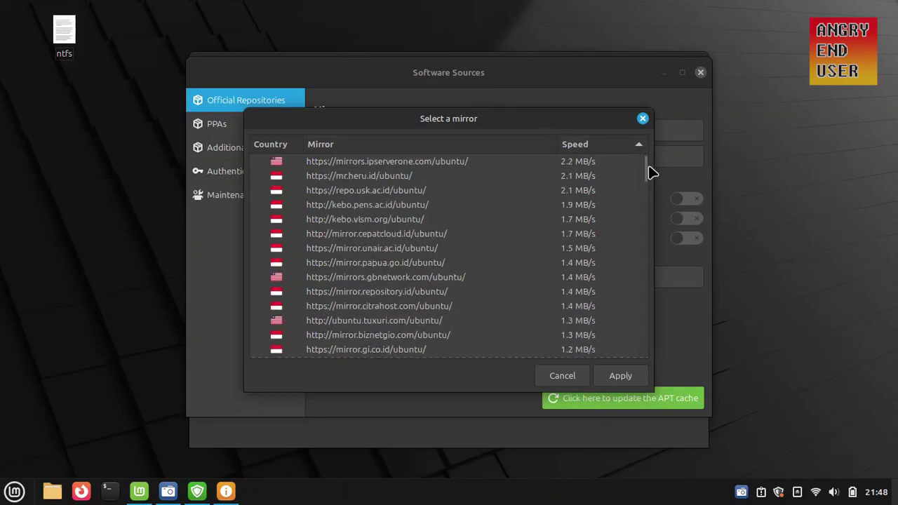
{"action": "left_click", "coordinate": [381, 205]}
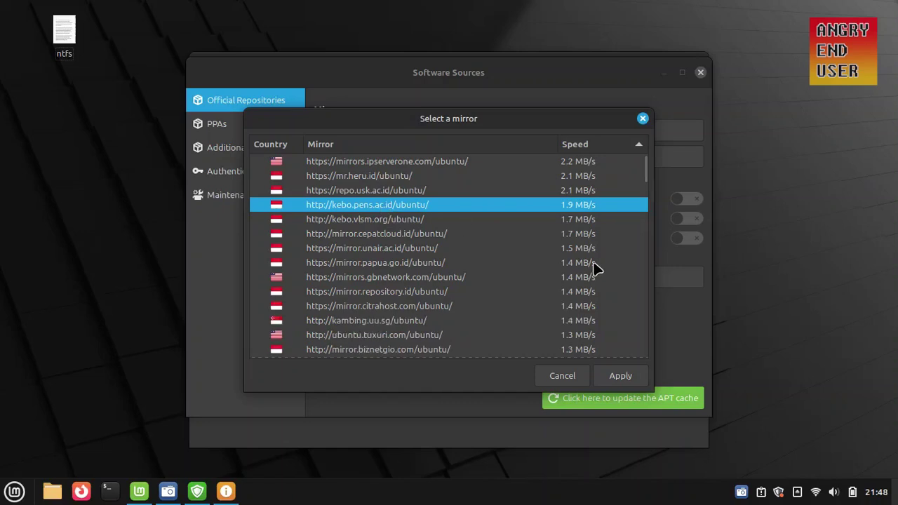
{"action": "left_click", "coordinate": [622, 376]}
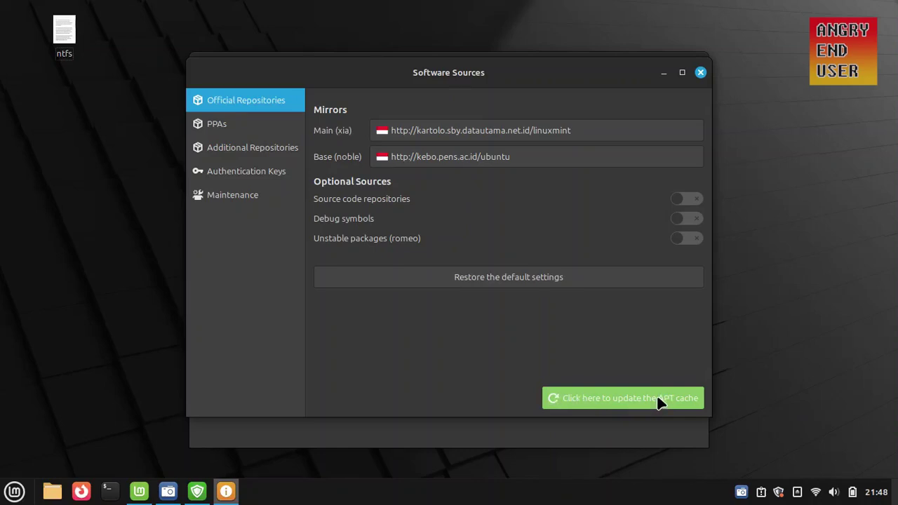
{"action": "left_click", "coordinate": [660, 399]}
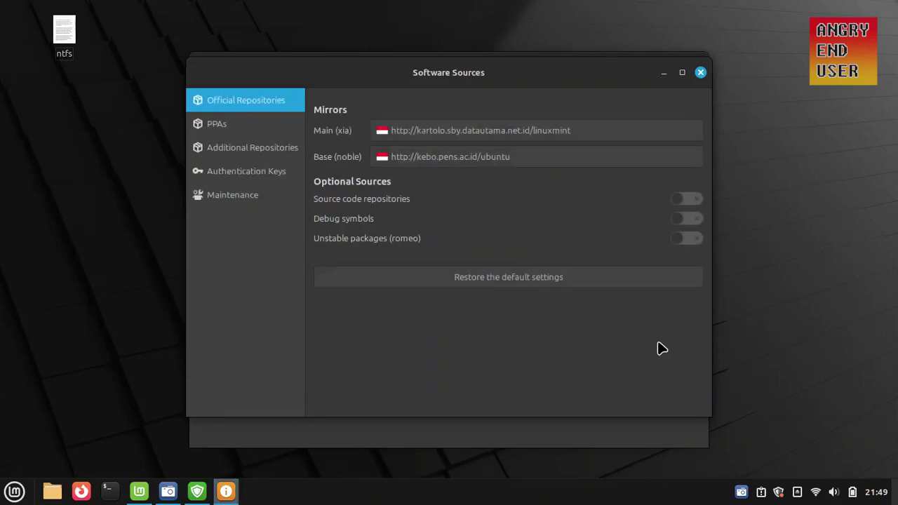
Close Software Sources and apply the available update of the Update Manager itself, authenticating with the account password
{"action": "left_click", "coordinate": [701, 73]}
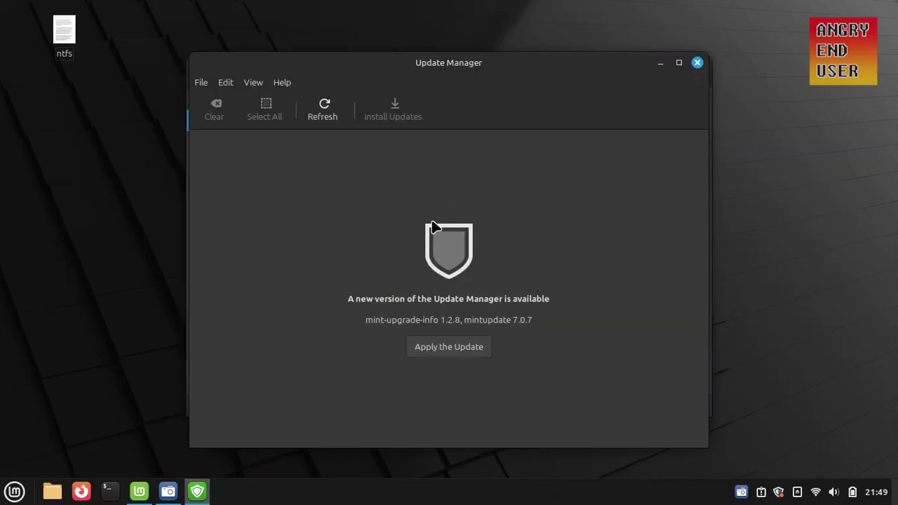
{"action": "left_click", "coordinate": [463, 346]}
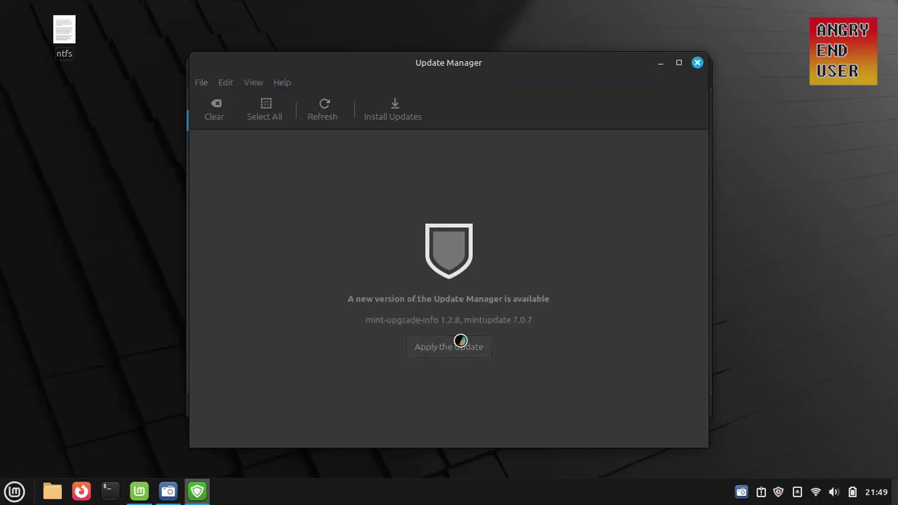
{"action": "type", "text": "p"}
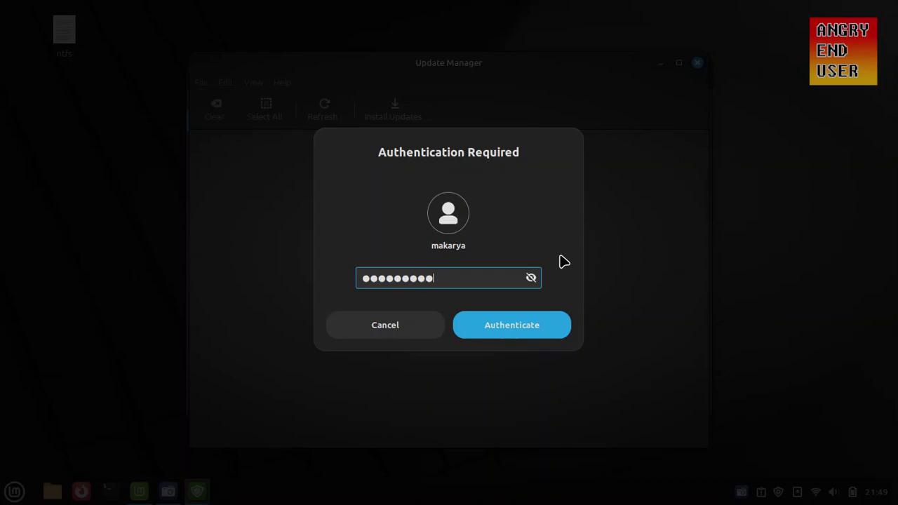
{"action": "left_click", "coordinate": [545, 313]}
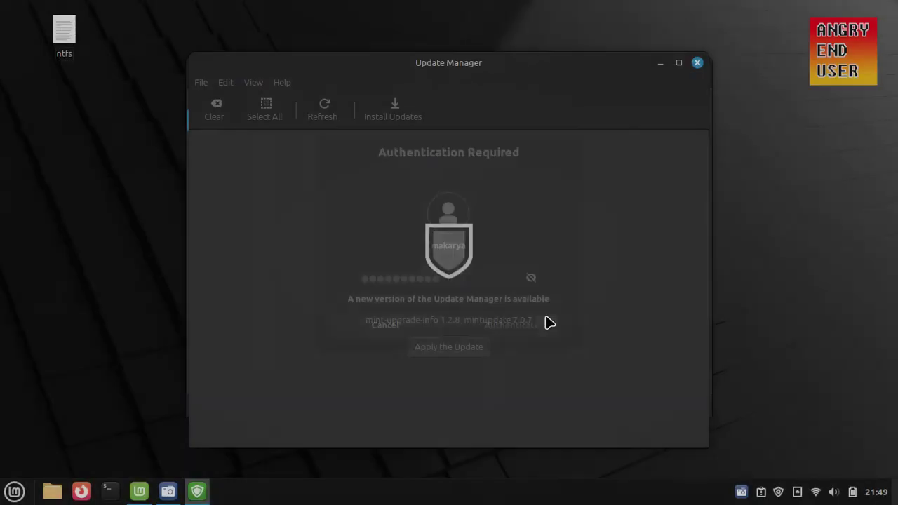
{"action": "left_click", "coordinate": [395, 289]}
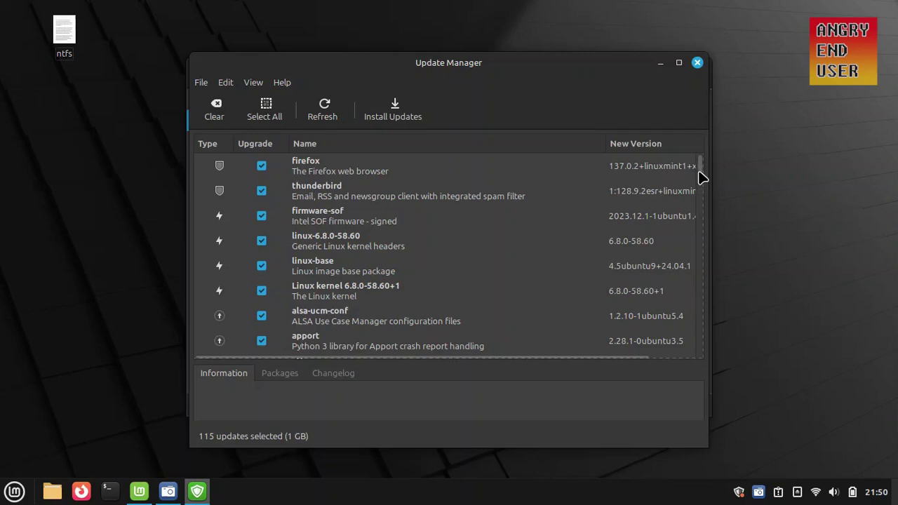
Install all the selected system updates, authenticating with the account password and expanding the installation details
{"action": "mouse_move", "coordinate": [702, 177]}
{"action": "left_mouse_down"}
{"action": "mouse_move", "coordinate": [711, 199]}
{"action": "mouse_move", "coordinate": [718, 359]}
{"action": "mouse_move", "coordinate": [700, 168]}
{"action": "left_mouse_up"}
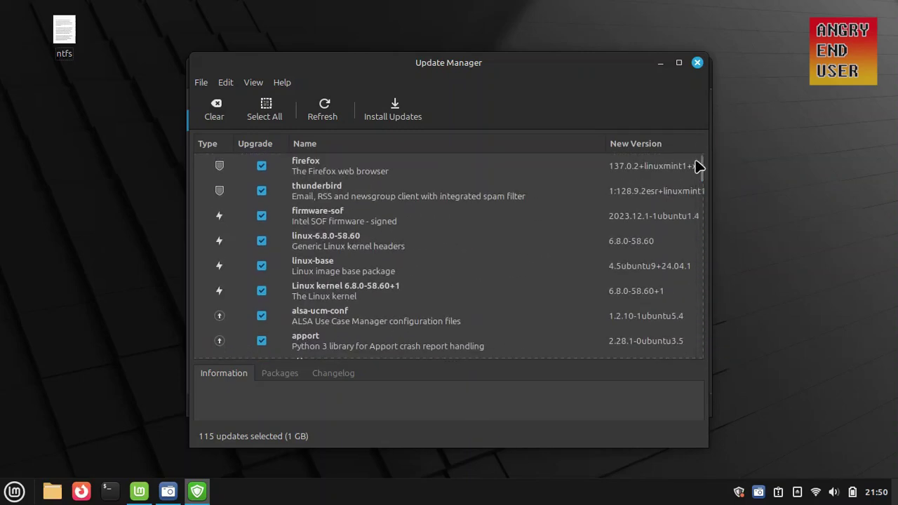
{"action": "left_click", "coordinate": [395, 114]}
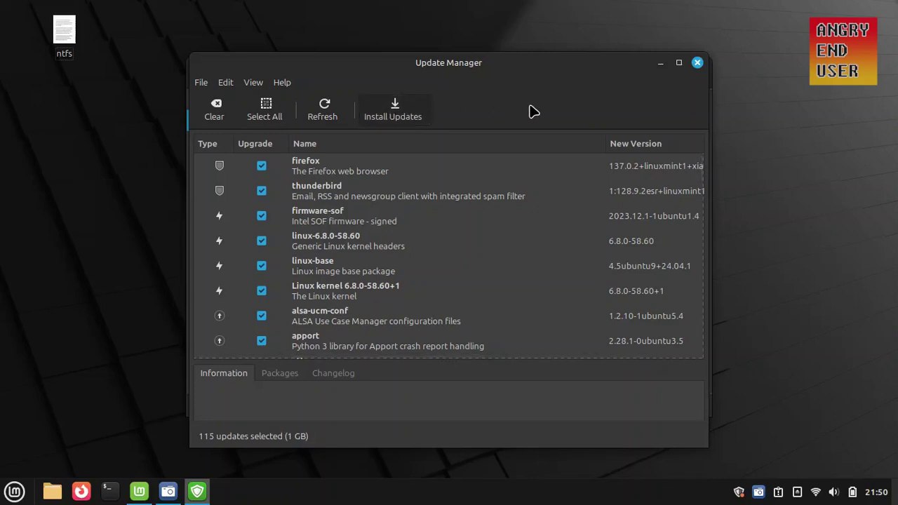
{"action": "type", "text": "••"}
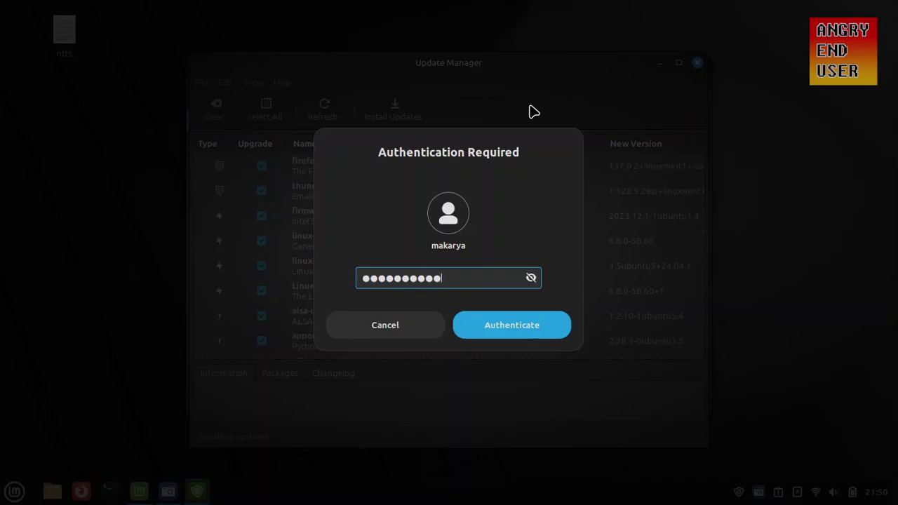
{"action": "type", "text": "•••••••••"}
{"action": "key", "text": "Return"}
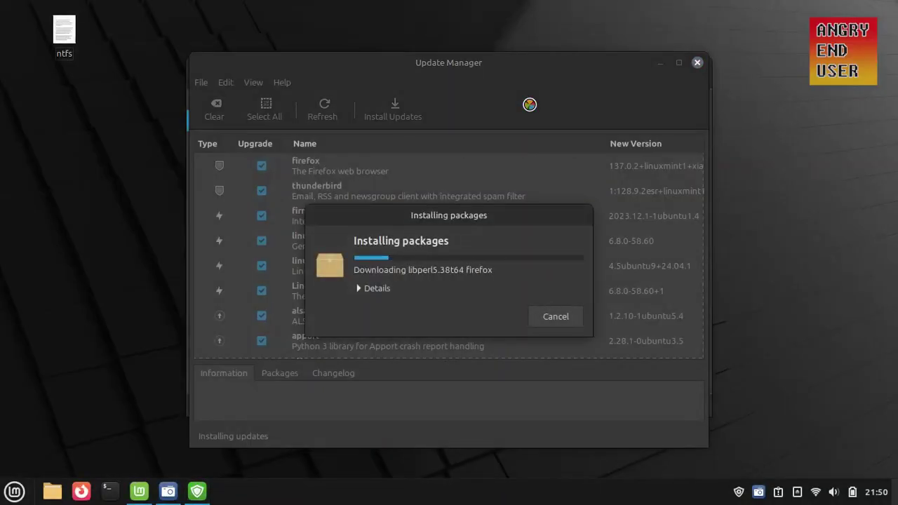
{"action": "left_click", "coordinate": [357, 289]}
{"action": "left_click_drag", "start_coordinate": [418, 218], "coordinate": [346, 63]}
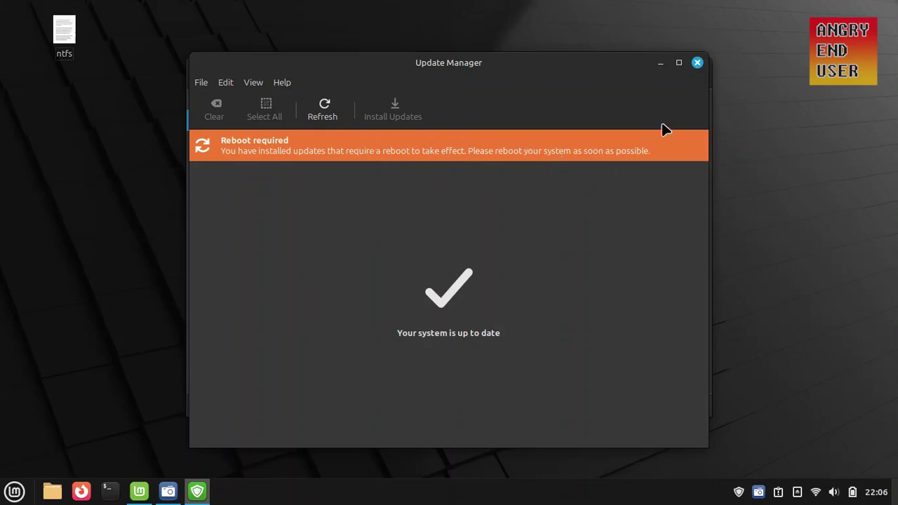
Close the Update Manager and the Welcome window, and restart the computer
{"action": "left_click", "coordinate": [699, 64]}
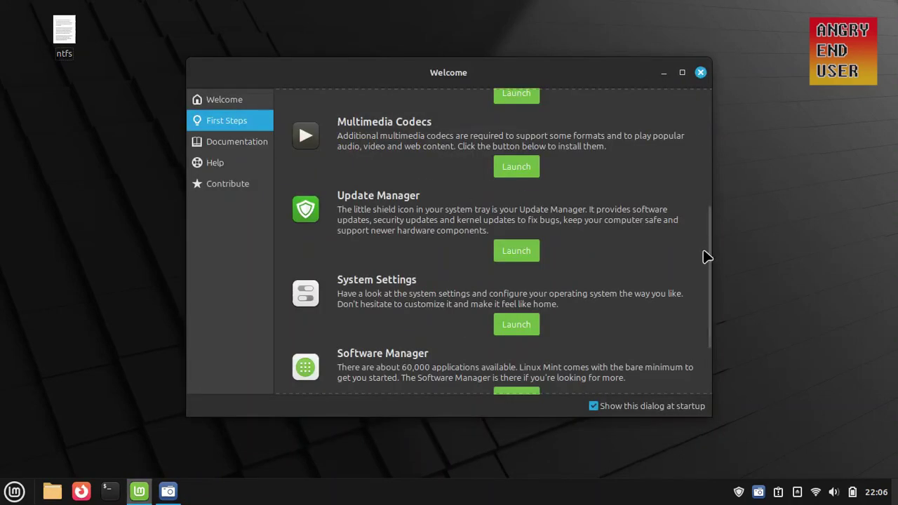
{"action": "scroll", "coordinate": [706, 293], "scroll_direction": "down", "scroll_amount": 3}
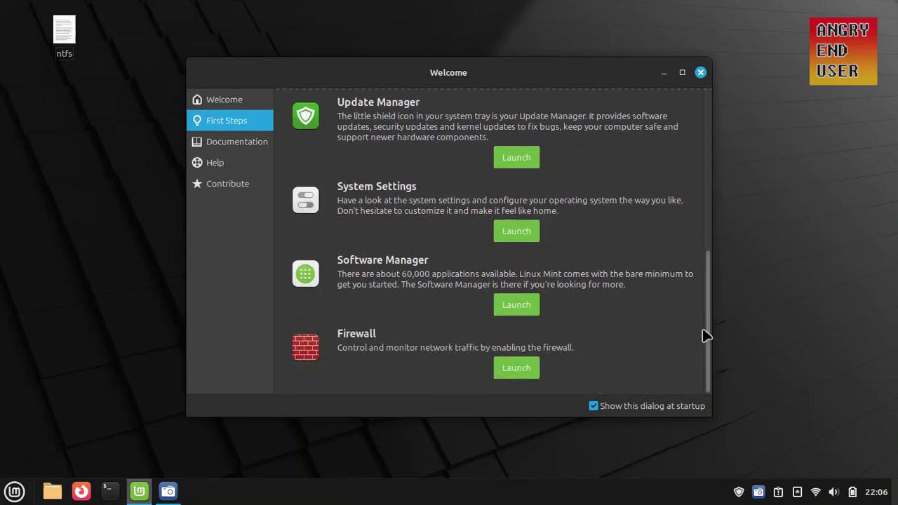
{"action": "left_click", "coordinate": [700, 72]}
{"action": "key", "text": "super"}
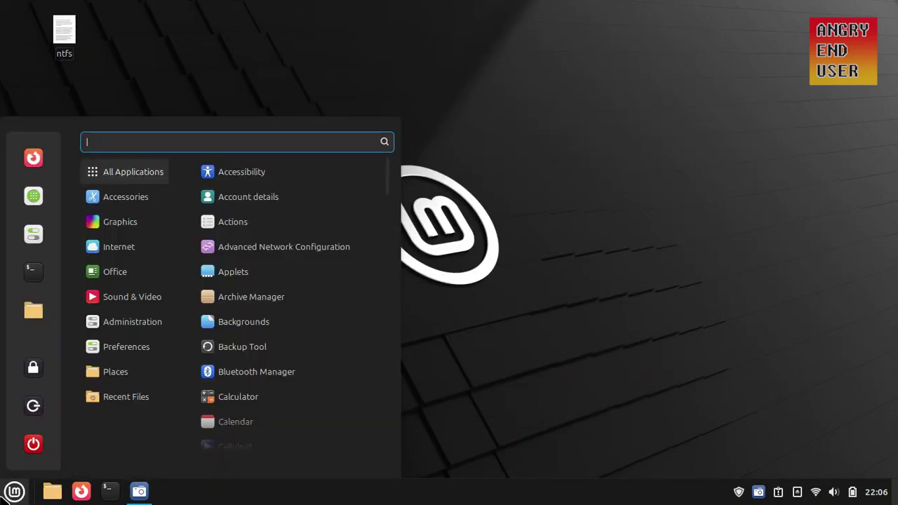
{"action": "left_click", "coordinate": [32, 445]}
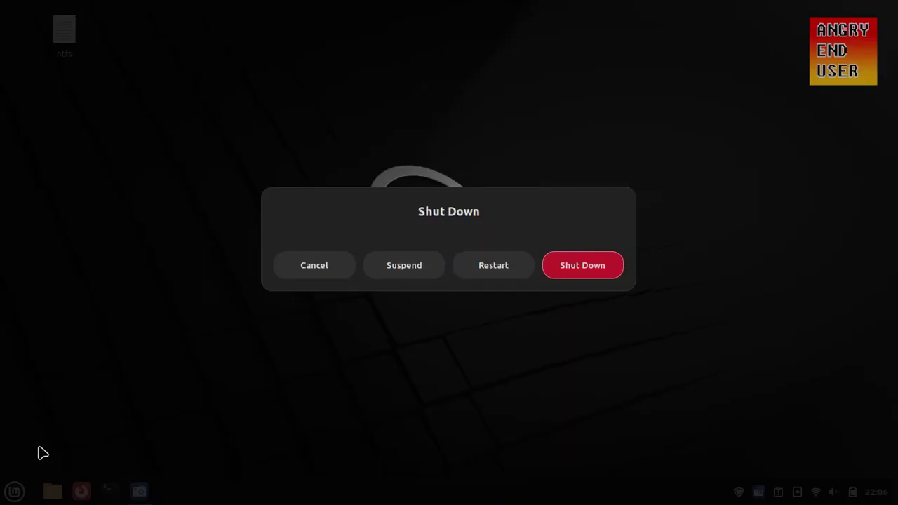
{"action": "left_click", "coordinate": [493, 266]}
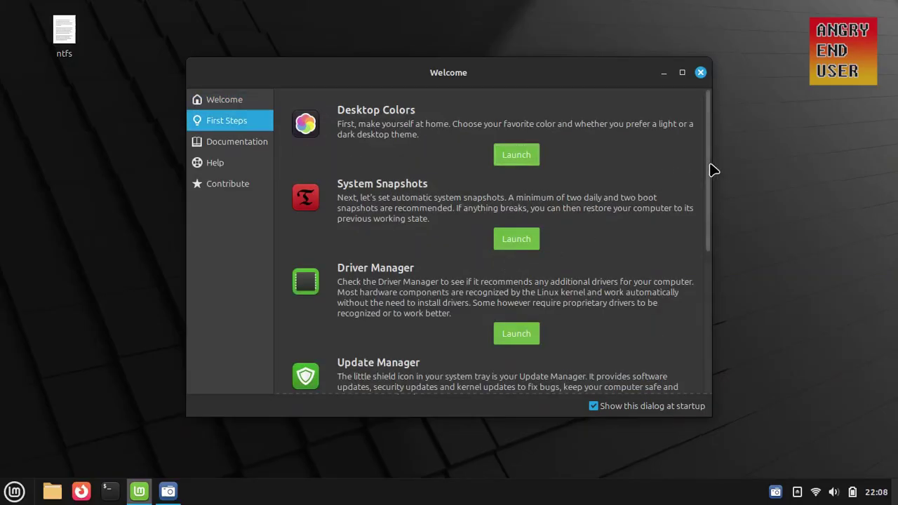
Launch the Firewall from the Welcome window's First Steps, authenticate with the account password, enable the Home profile's firewall and close it
{"action": "left_click_drag", "start_coordinate": [711, 167], "coordinate": [710, 311]}
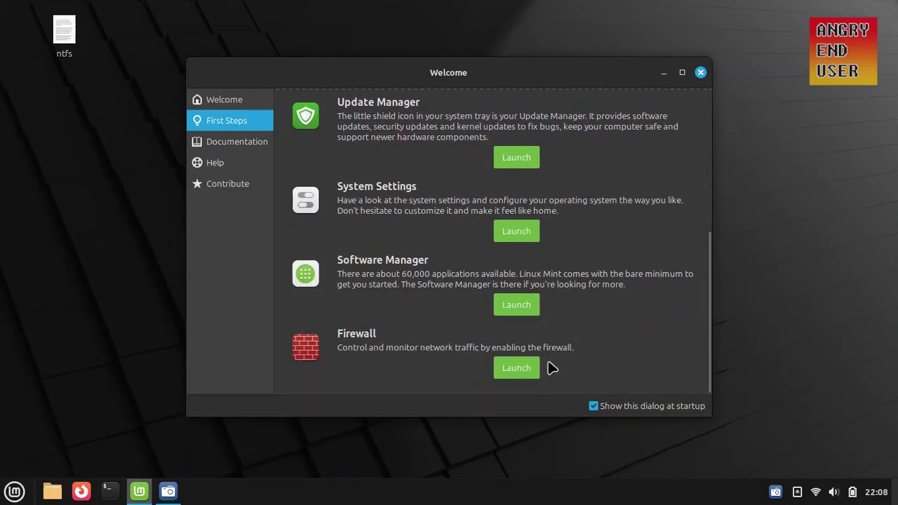
{"action": "left_click", "coordinate": [521, 368]}
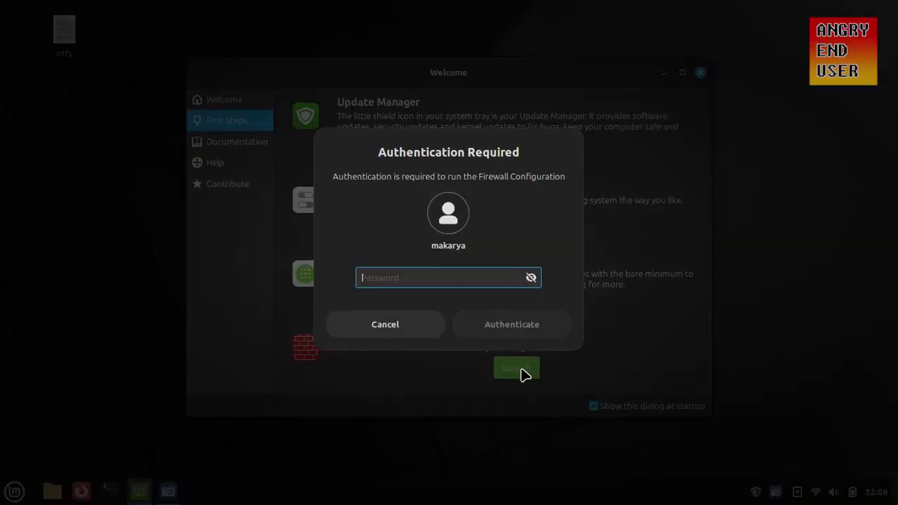
{"action": "type", "text": "••"}
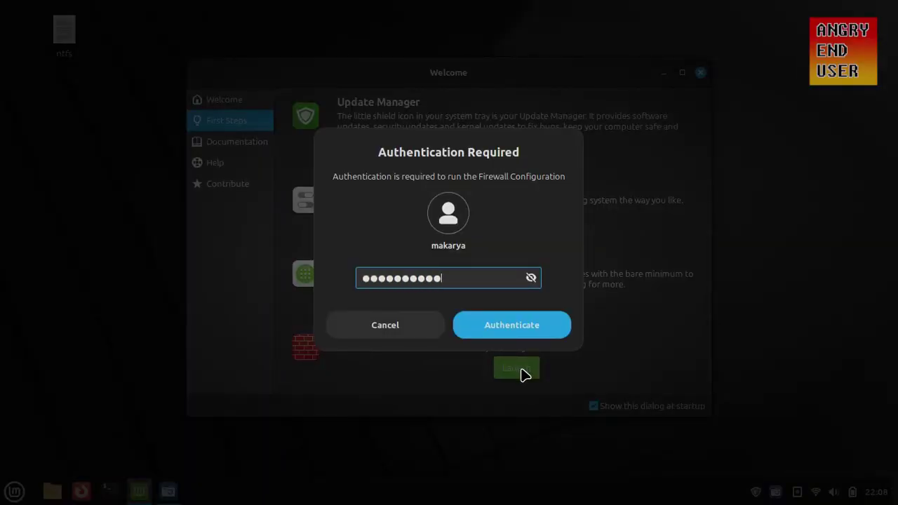
{"action": "key", "text": "Return"}
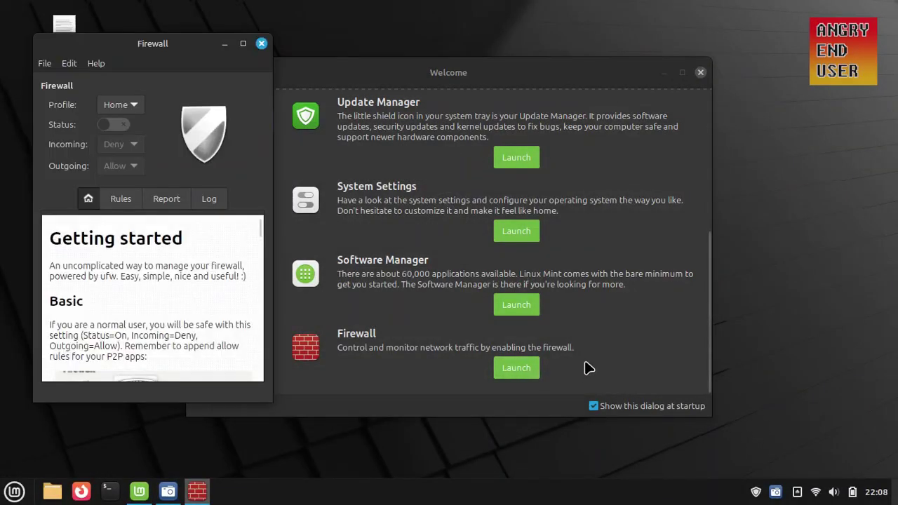
{"action": "left_click", "coordinate": [114, 126]}
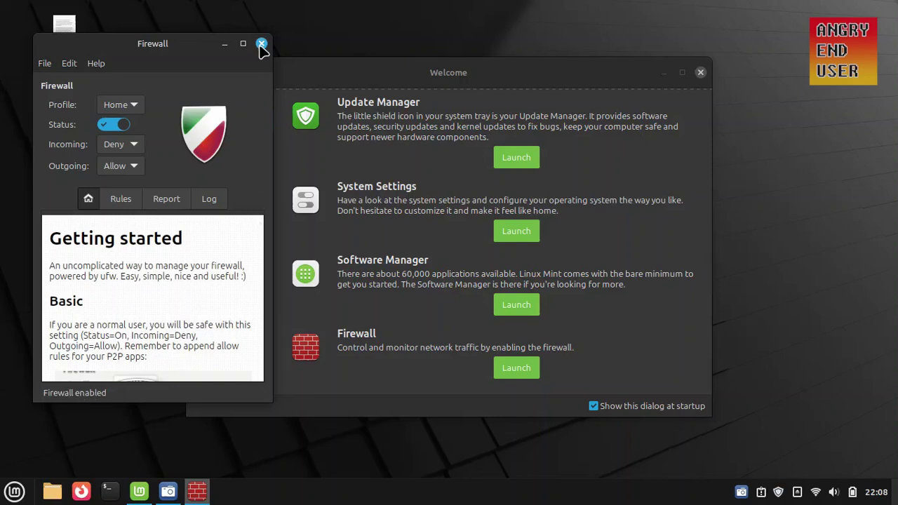
{"action": "left_click", "coordinate": [261, 44]}
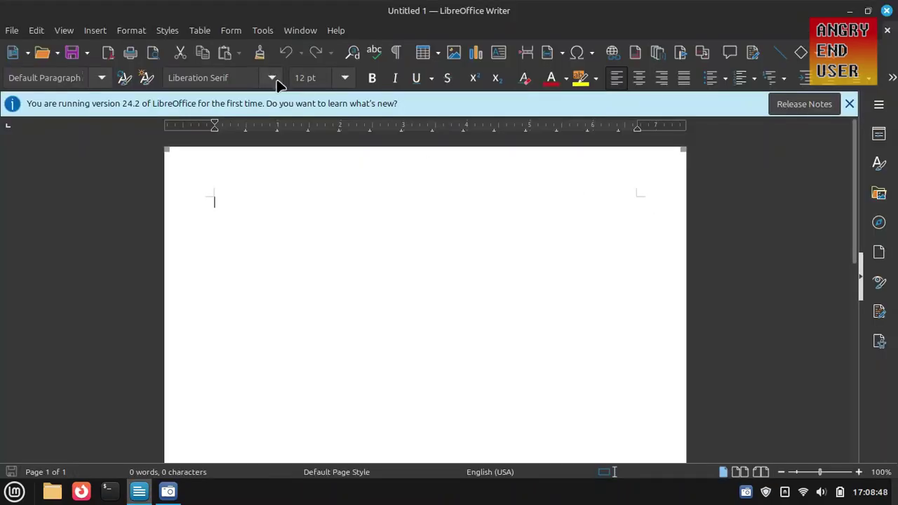
Look through the fonts available in LibreOffice Writer down to the end of the list, then close Writer
{"action": "left_click", "coordinate": [274, 79]}
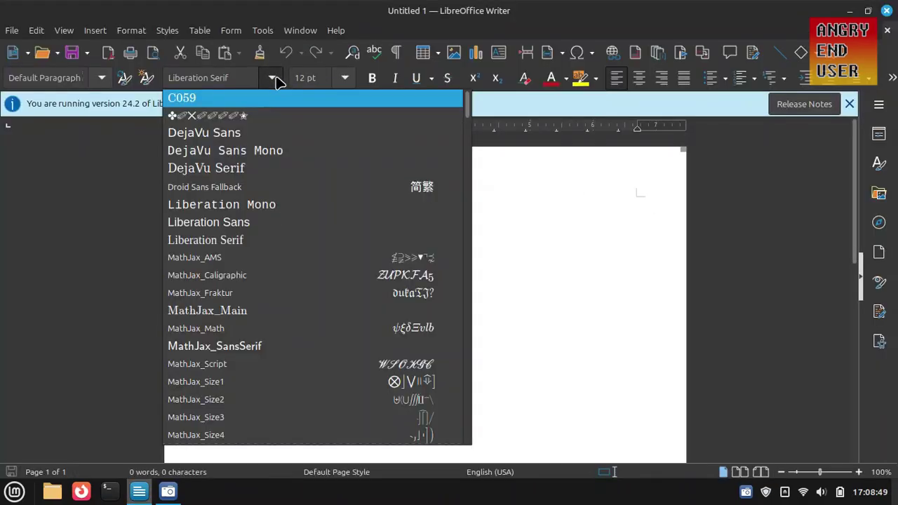
{"action": "left_click_drag", "start_coordinate": [468, 113], "coordinate": [459, 444]}
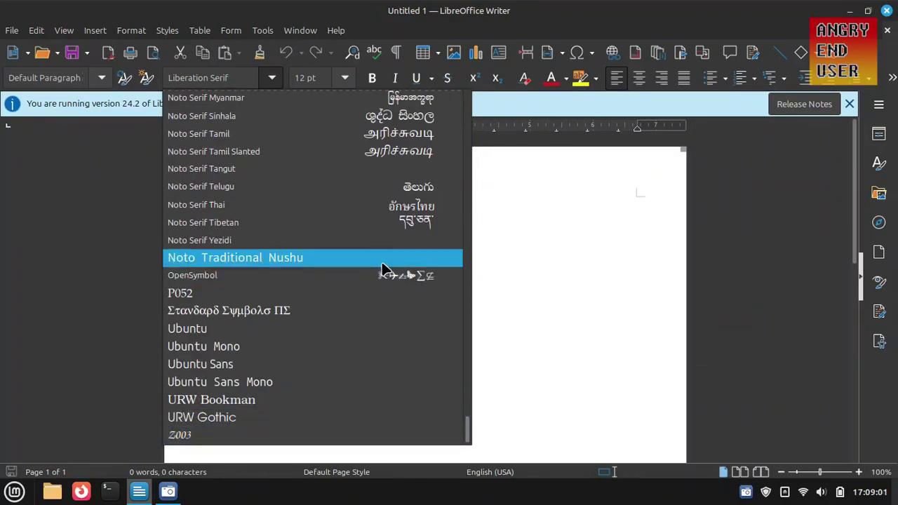
{"action": "left_click", "coordinate": [547, 343]}
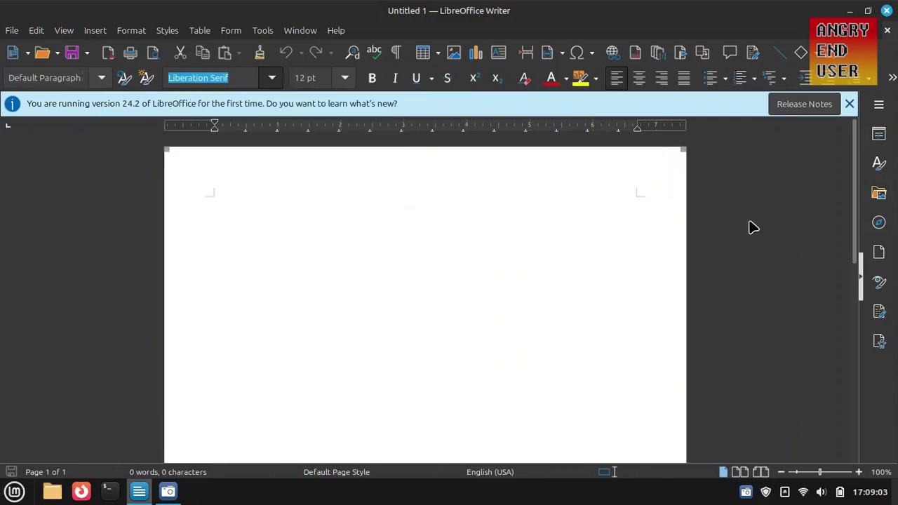
{"action": "left_click", "coordinate": [887, 11]}
Open the Software Manager, search for "mscore" and show the details of Ttf-mscorefonts-installer
{"action": "key", "text": "super"}
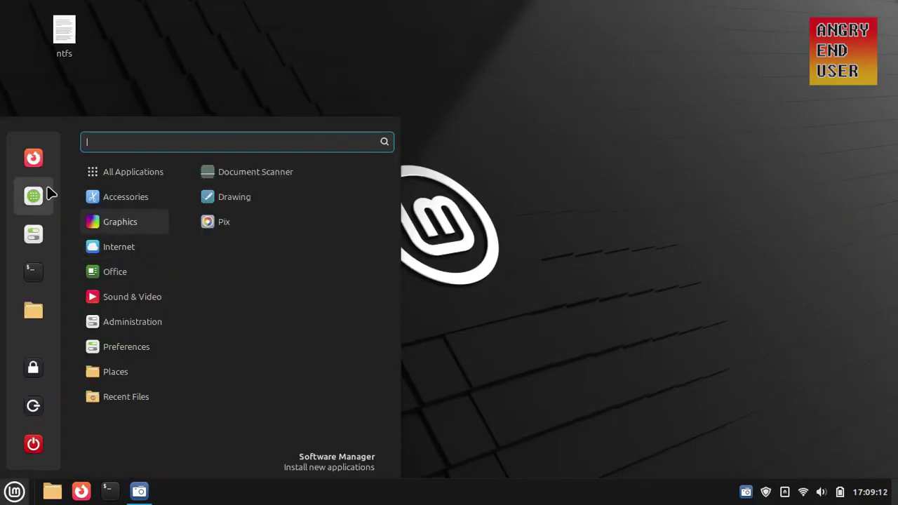
{"action": "left_click", "coordinate": [35, 197]}
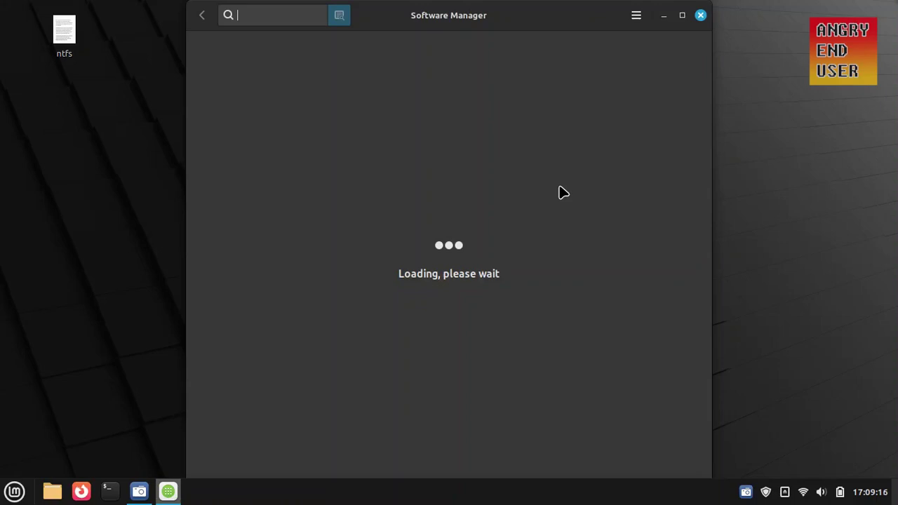
{"action": "type", "text": "m"}
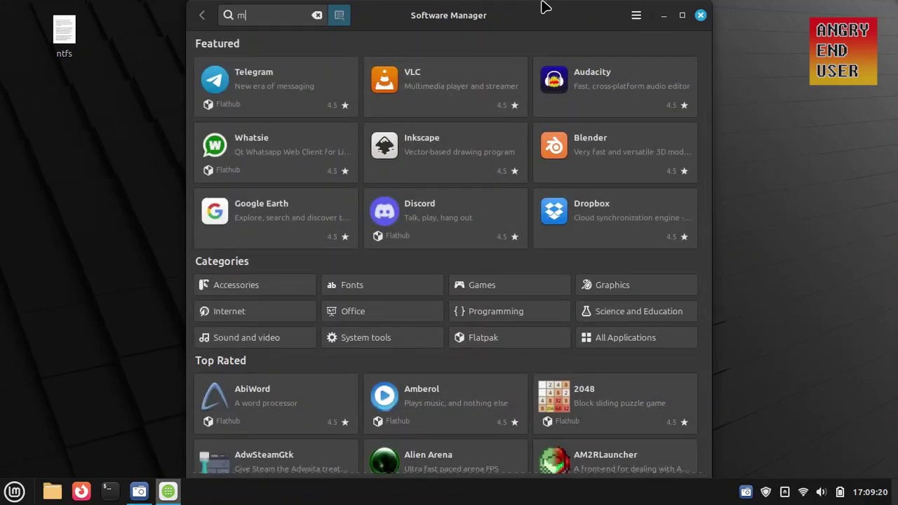
{"action": "type", "text": "score"}
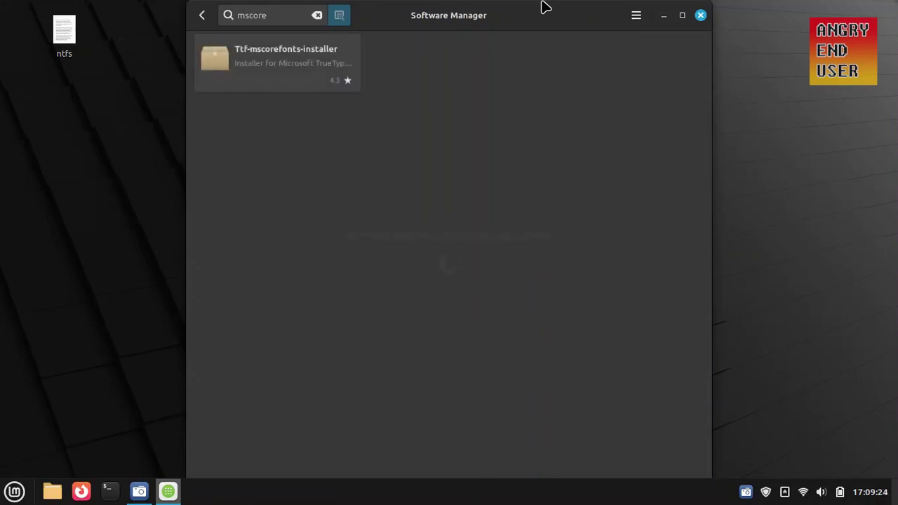
{"action": "left_click", "coordinate": [257, 74]}
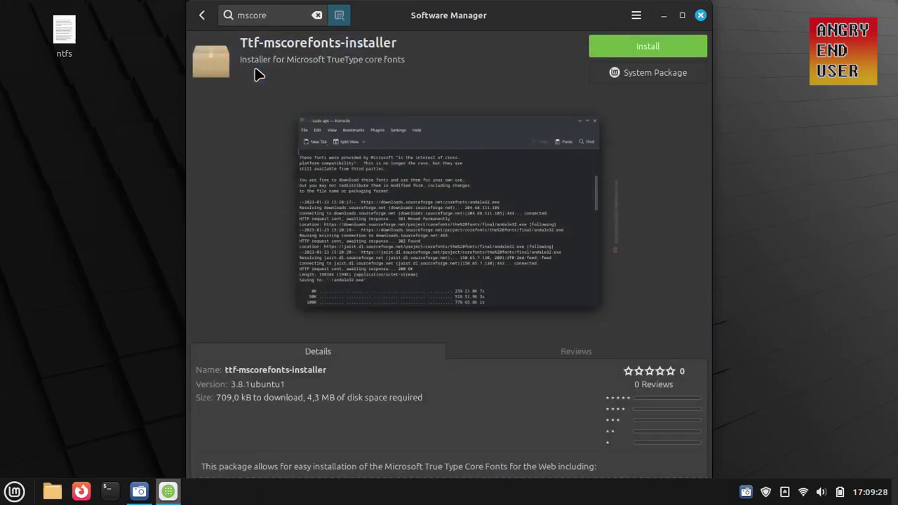
Install Ttf-mscorefonts-installer with its additional software, authenticating with the account password and accepting the EULA license terms
{"action": "left_click", "coordinate": [677, 51]}
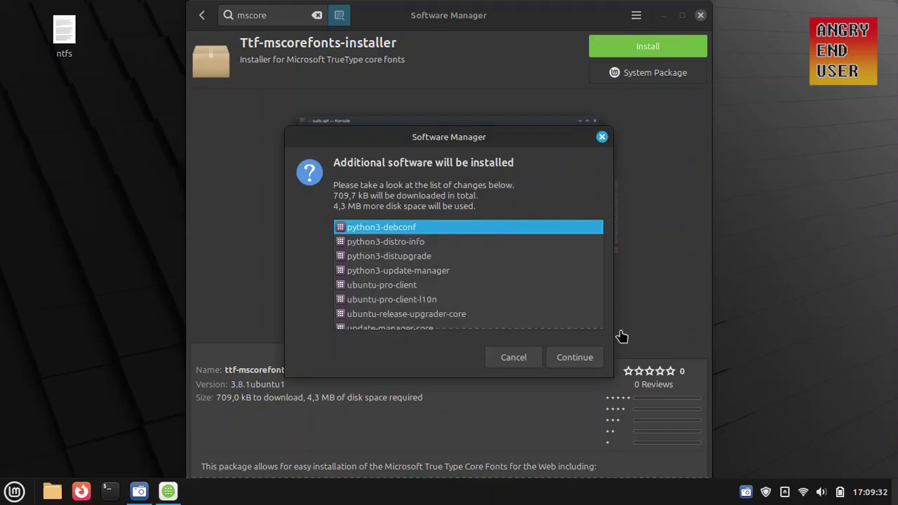
{"action": "left_click", "coordinate": [572, 359]}
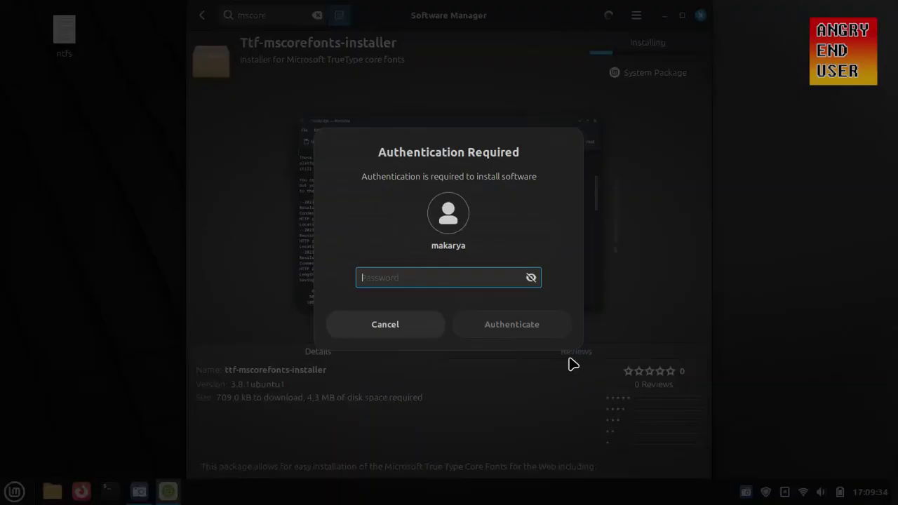
{"action": "type", "text": "•••••"}
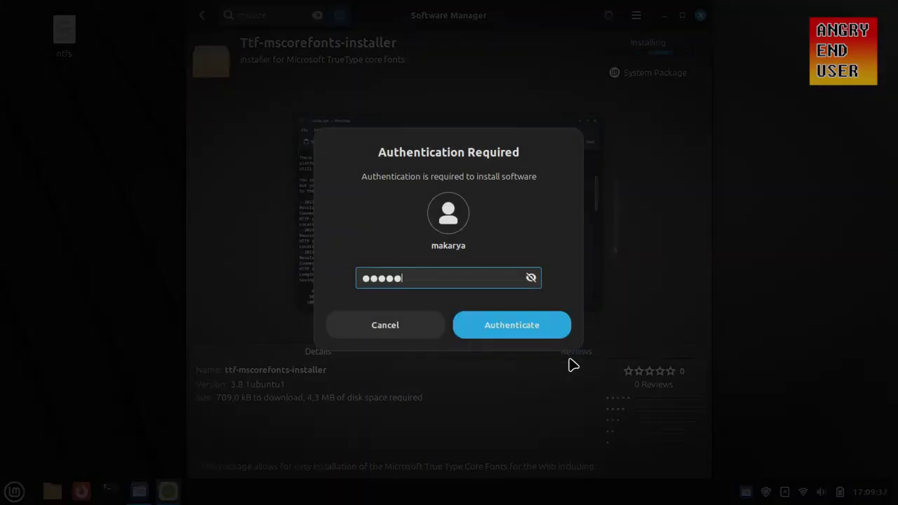
{"action": "type", "text": "••••"}
{"action": "key", "text": "Return"}
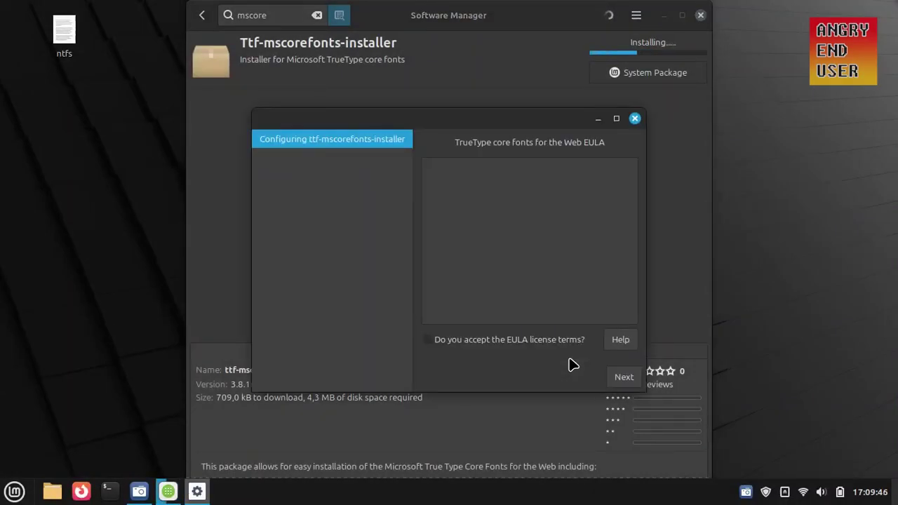
{"action": "left_click", "coordinate": [428, 339]}
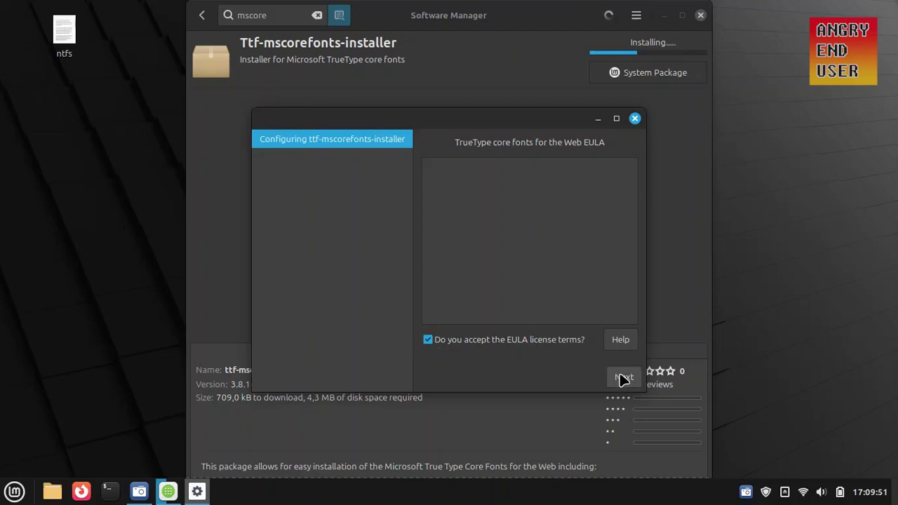
{"action": "left_click", "coordinate": [624, 378]}
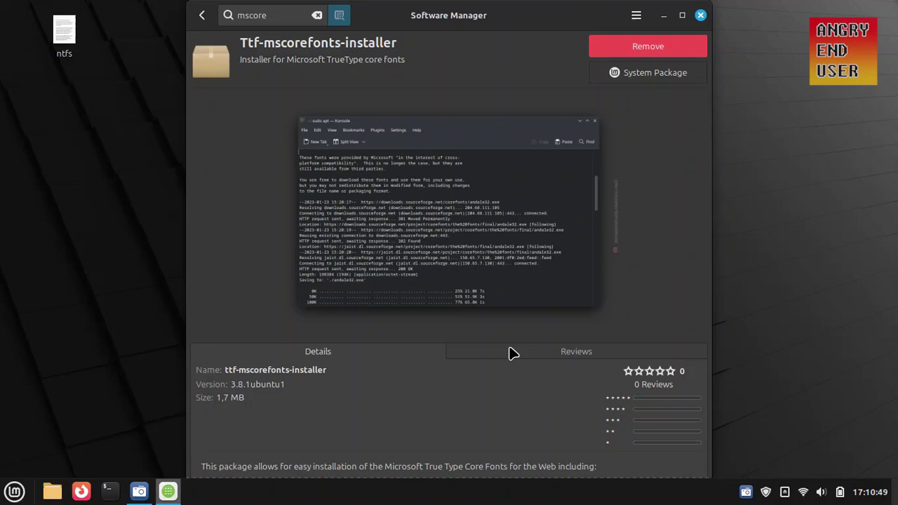
Open a new LibreOffice Writer document
{"action": "key", "text": "super"}
{"action": "type", "text": "li"}
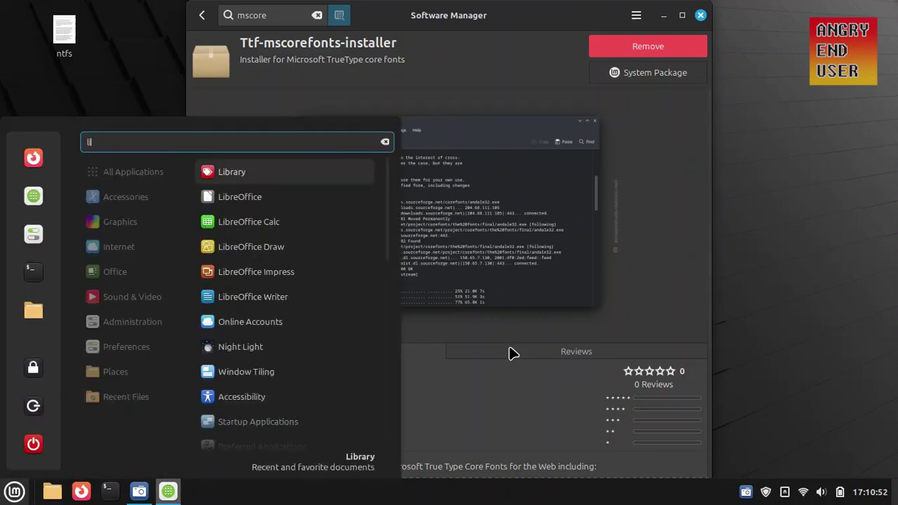
{"action": "type", "text": "bre"}
{"action": "key", "text": "Down"}
{"action": "key", "text": "Down"}
{"action": "key", "text": "Down"}
{"action": "key", "text": "Down"}
{"action": "key", "text": "Return"}
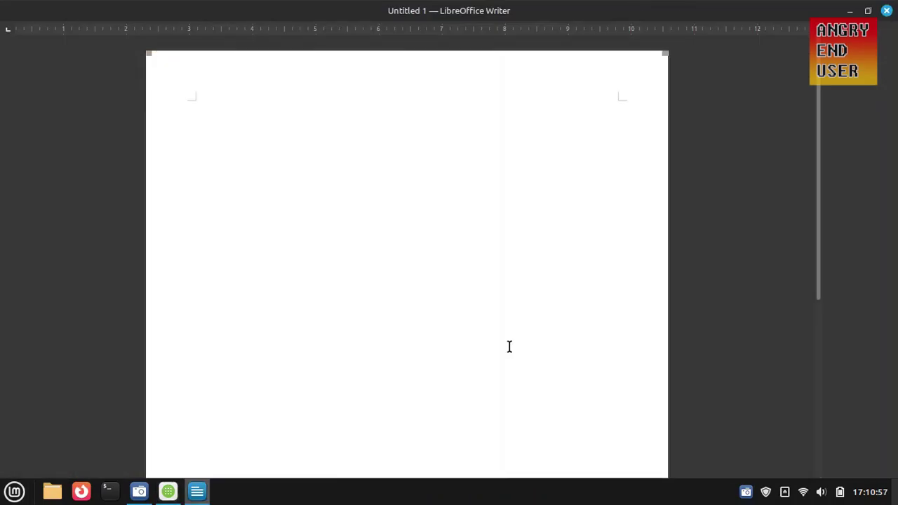
Look through the font list to its end, choose Times New Roman and write "Linux mint 22.1" in the document
{"action": "left_click", "coordinate": [274, 78]}
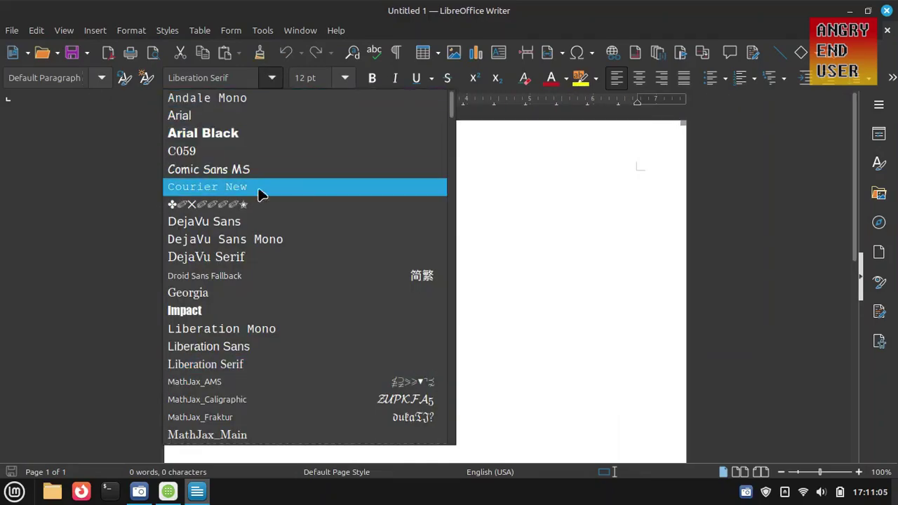
{"action": "left_click_drag", "start_coordinate": [453, 114], "coordinate": [453, 449]}
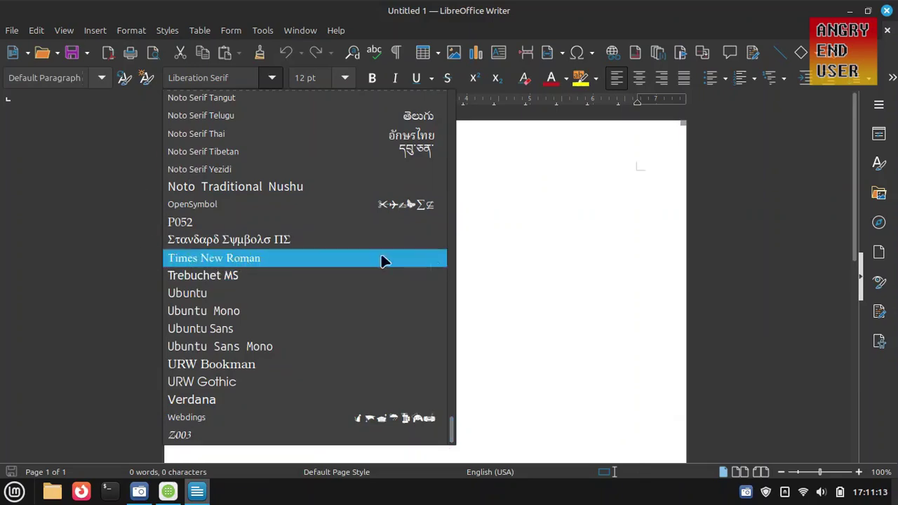
{"action": "left_click", "coordinate": [309, 260]}
{"action": "type", "text": "li"}
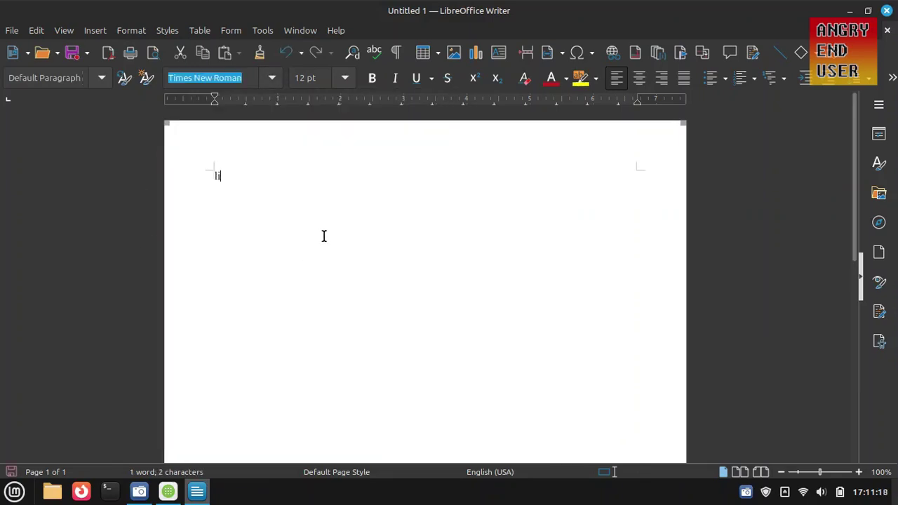
{"action": "type", "text": "nux mint "}
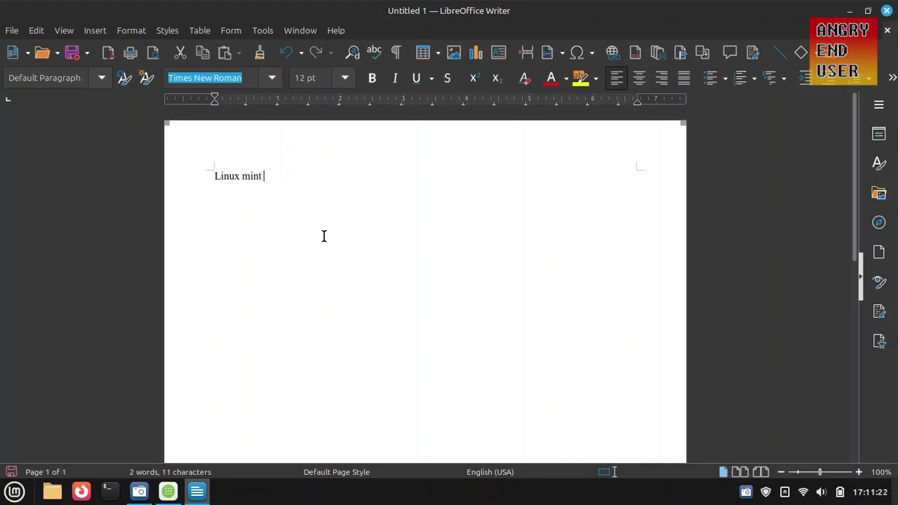
{"action": "type", "text": "22.1"}
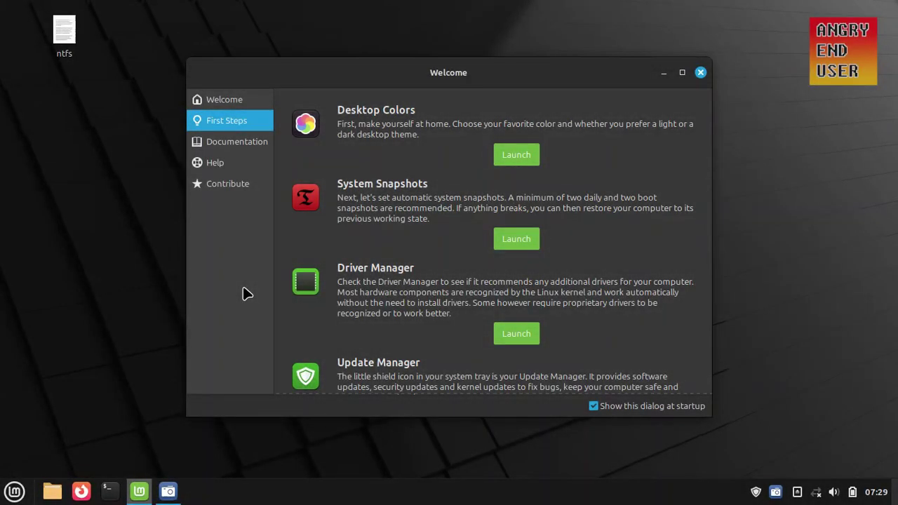
Launch System Snapshots from the Welcome window's First Steps and authenticate with the account password
{"action": "left_click", "coordinate": [521, 238]}
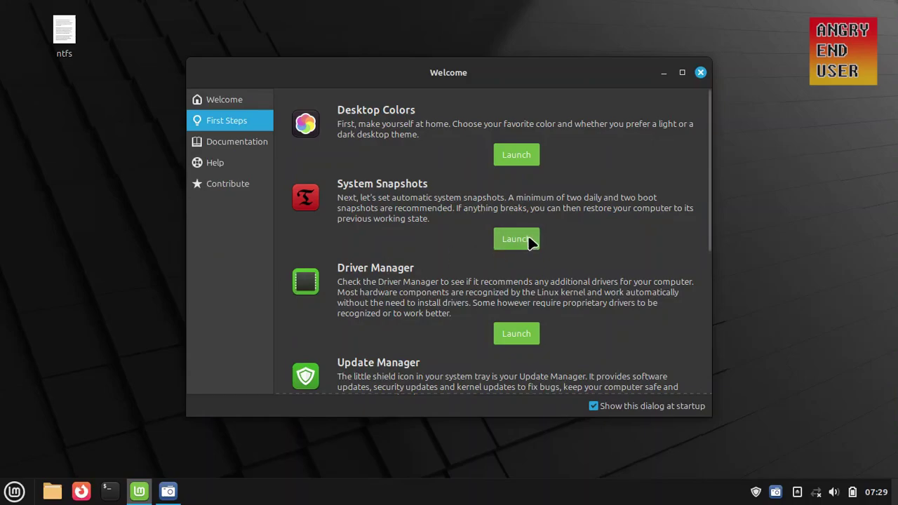
{"action": "type", "text": "****"}
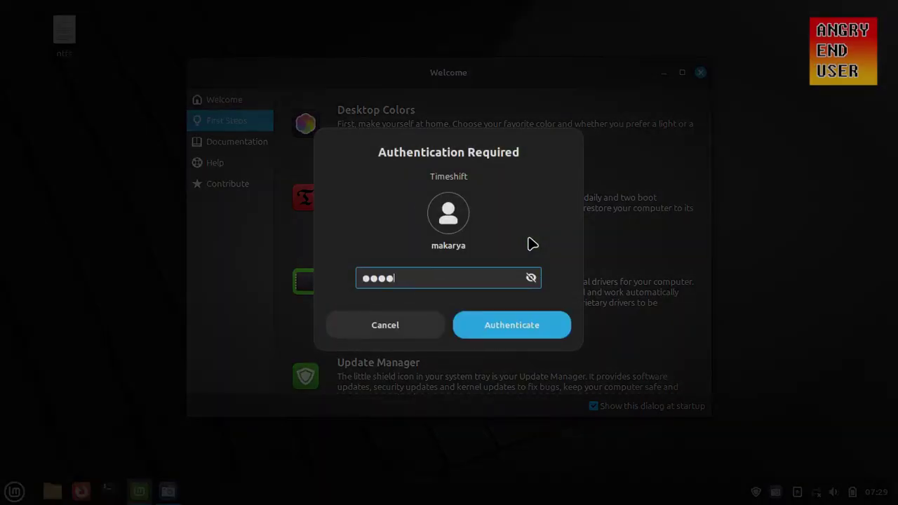
{"action": "type", "text": "******"}
{"action": "left_click", "coordinate": [534, 324]}
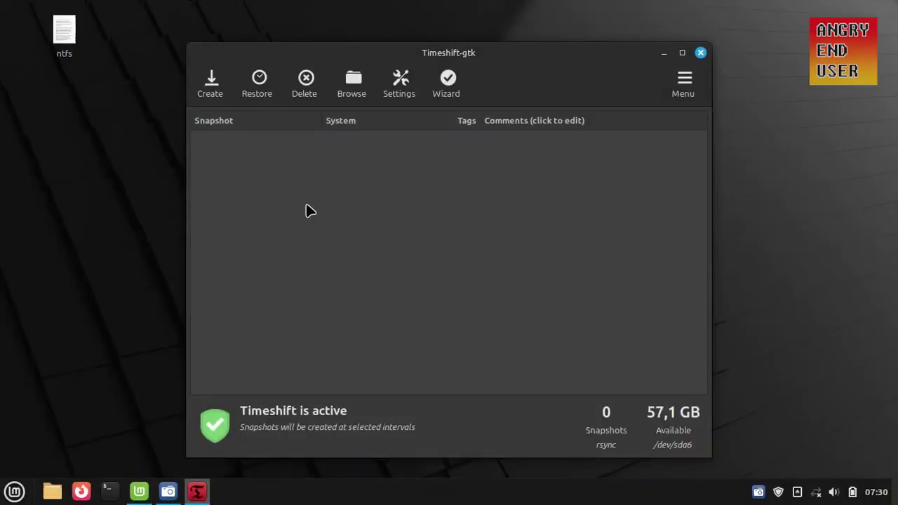
Start the Timeshift setup wizard with RSYNC as the snapshot type and sda6 as the snapshot location
{"action": "left_click", "coordinate": [449, 83]}
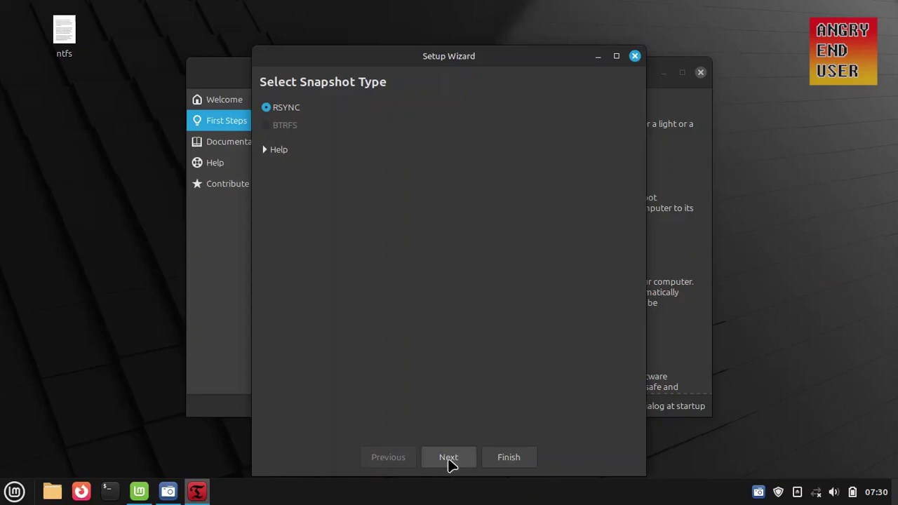
{"action": "left_click", "coordinate": [450, 457]}
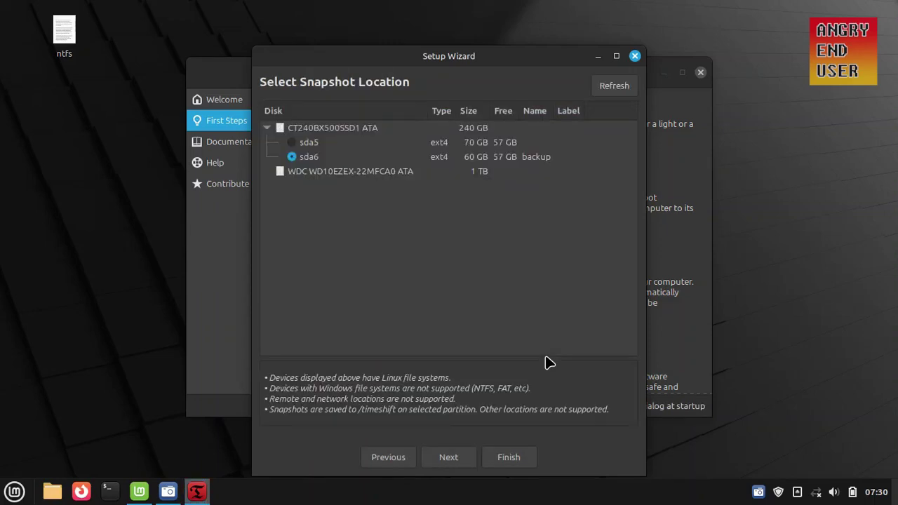
{"action": "left_click", "coordinate": [294, 160]}
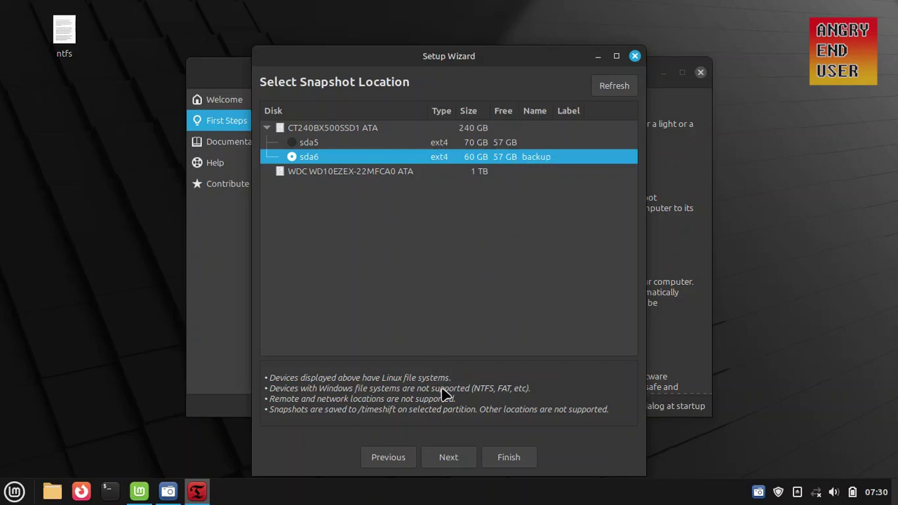
{"action": "left_click", "coordinate": [449, 457]}
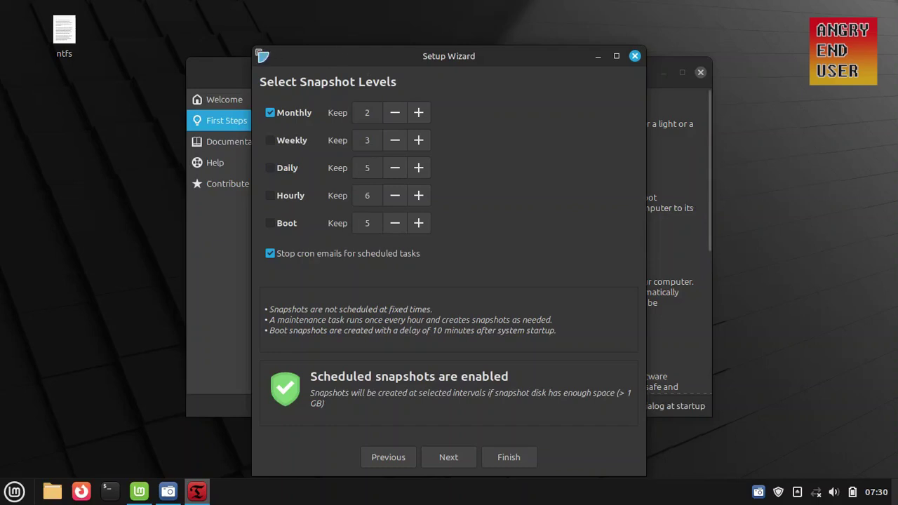
Disable the Monthly snapshot level, keep all files in the user home directories excluded and finish the setup wizard
{"action": "left_click", "coordinate": [269, 113]}
{"action": "left_click", "coordinate": [271, 113]}
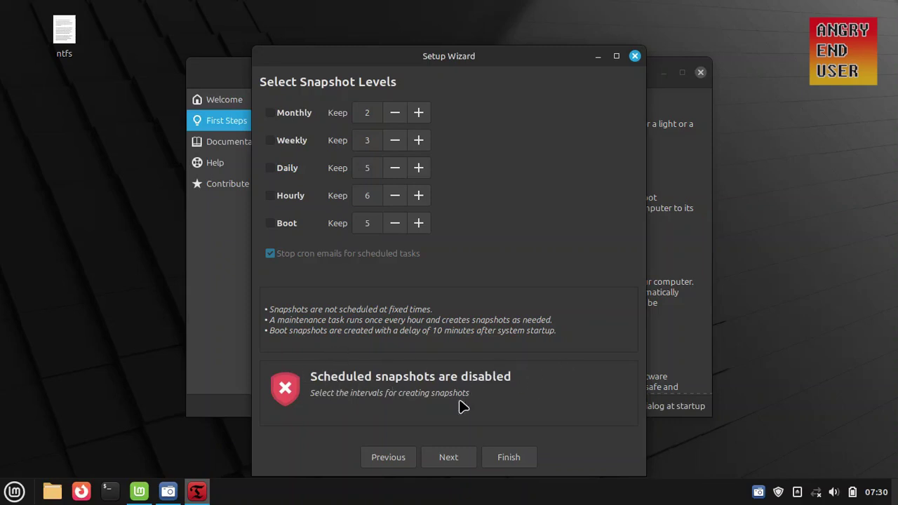
{"action": "left_click", "coordinate": [449, 457]}
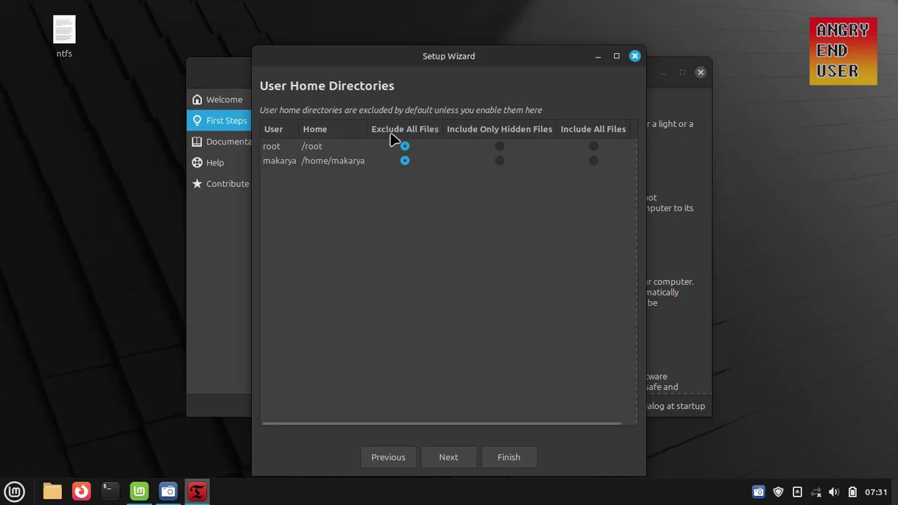
{"action": "left_click", "coordinate": [464, 458]}
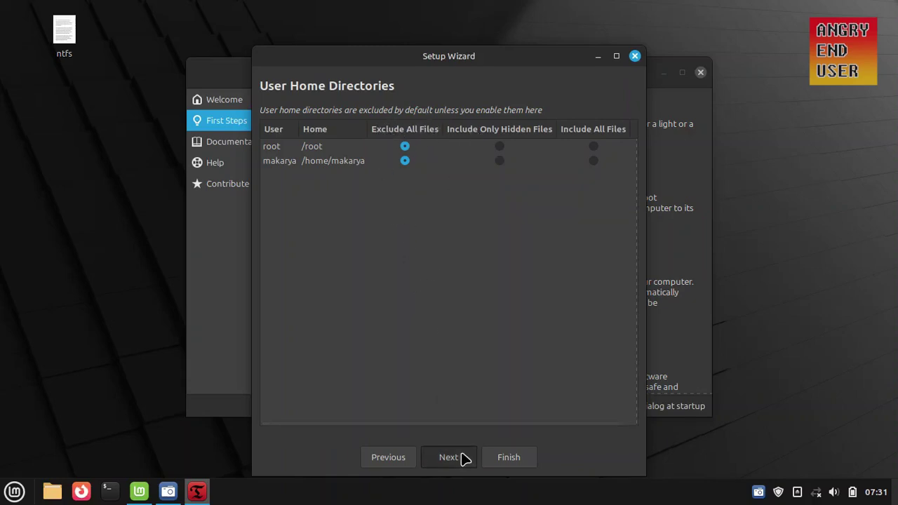
{"action": "left_click", "coordinate": [449, 457]}
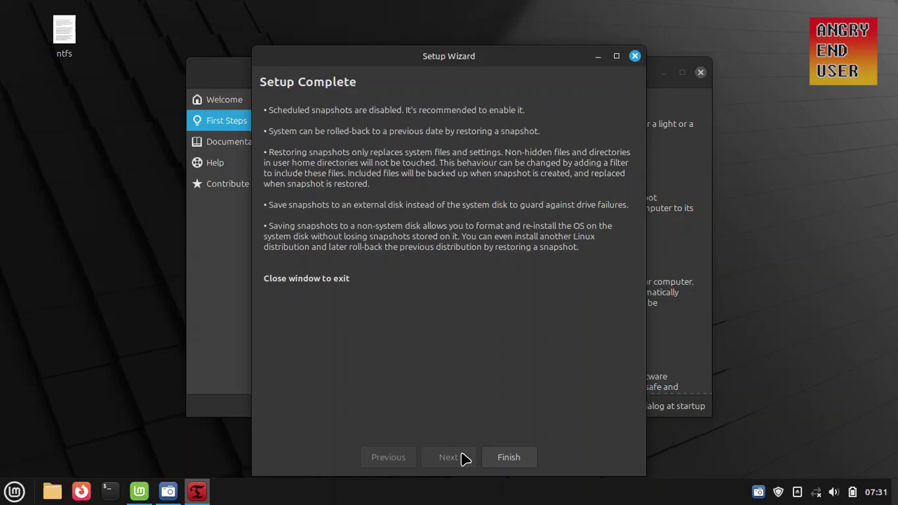
{"action": "left_click", "coordinate": [522, 457]}
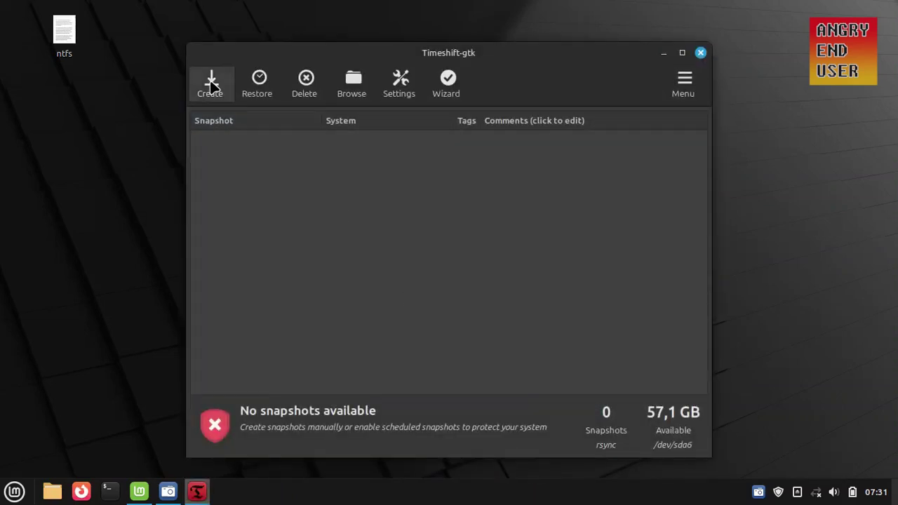
Create a snapshot manually, comment it "fresh install 2025-04-25" and close Timeshift
{"action": "left_click", "coordinate": [211, 83]}
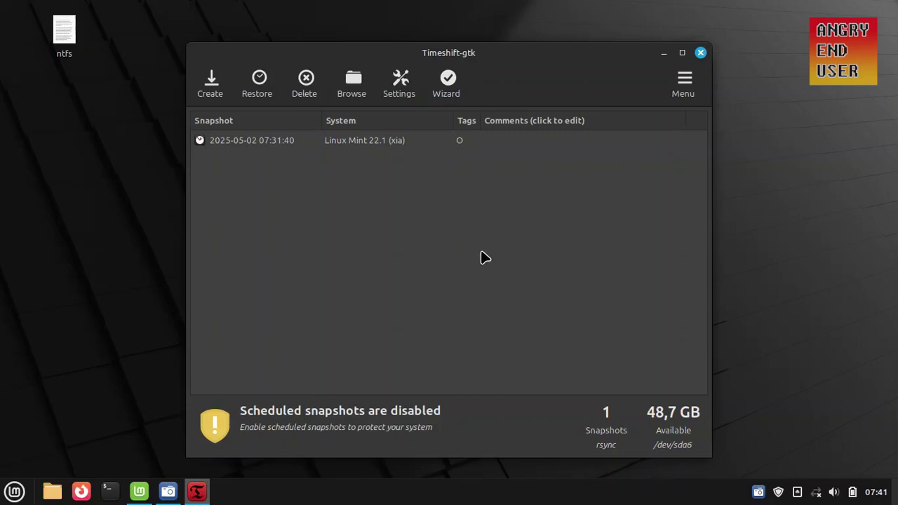
{"action": "left_click", "coordinate": [539, 141]}
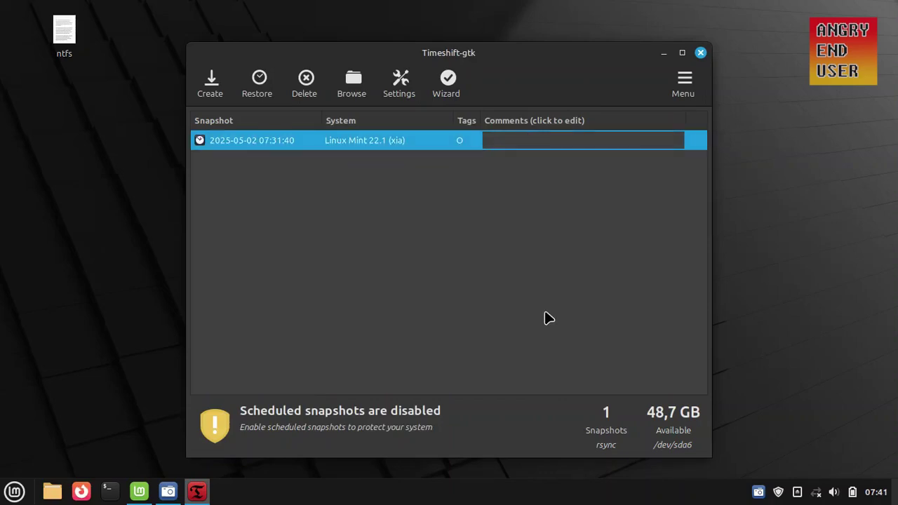
{"action": "type", "text": "fresh install 2025-04-25"}
{"action": "key", "text": "Return"}
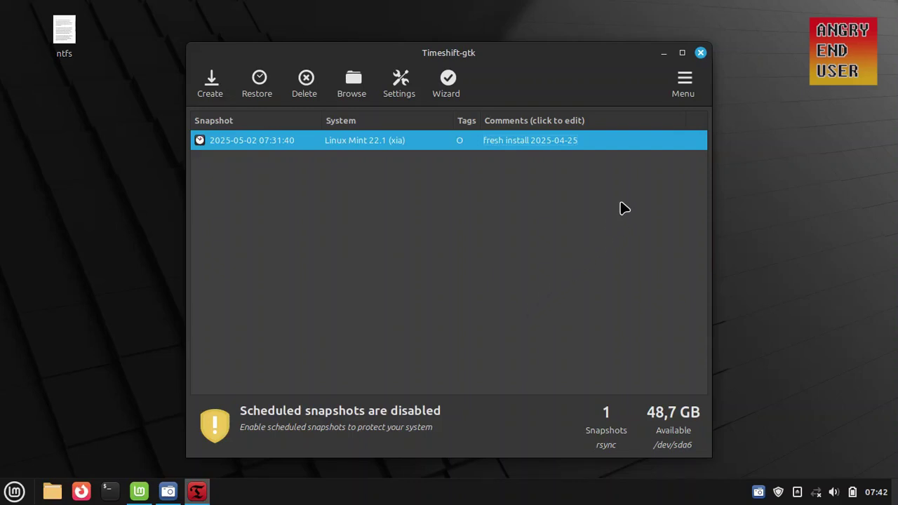
{"action": "left_click", "coordinate": [701, 54]}
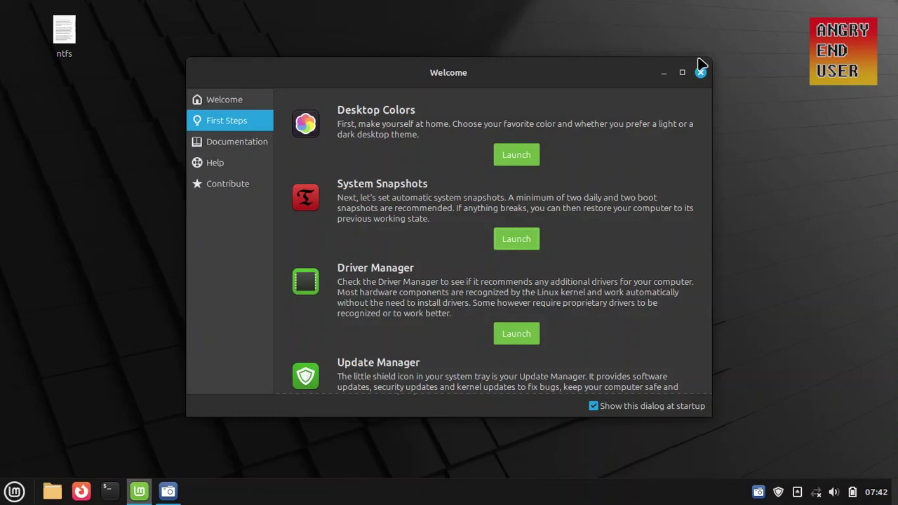
In the file manager, browse the 61 GB volume's timeshift/snapshots folder, check the calendar date and open the 2025-05-02_07-31-40 snapshot
{"action": "key", "text": "super+e"}
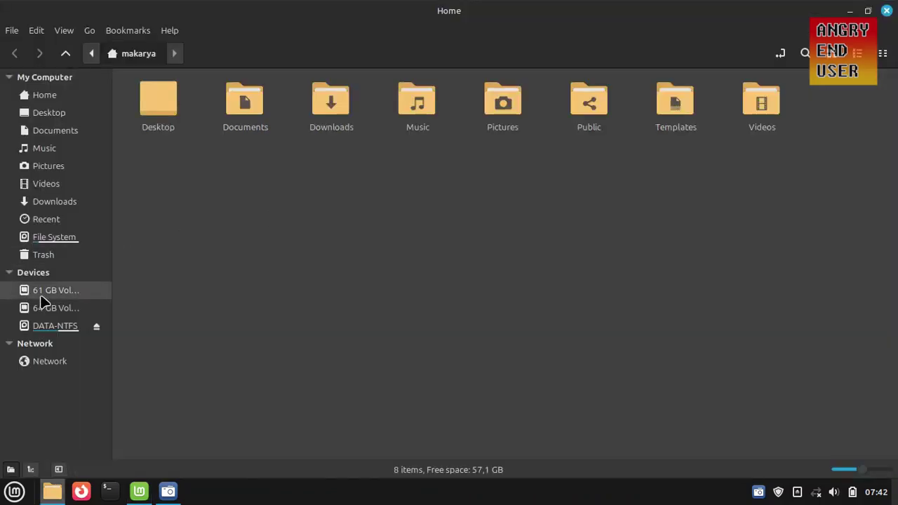
{"action": "left_click", "coordinate": [77, 296]}
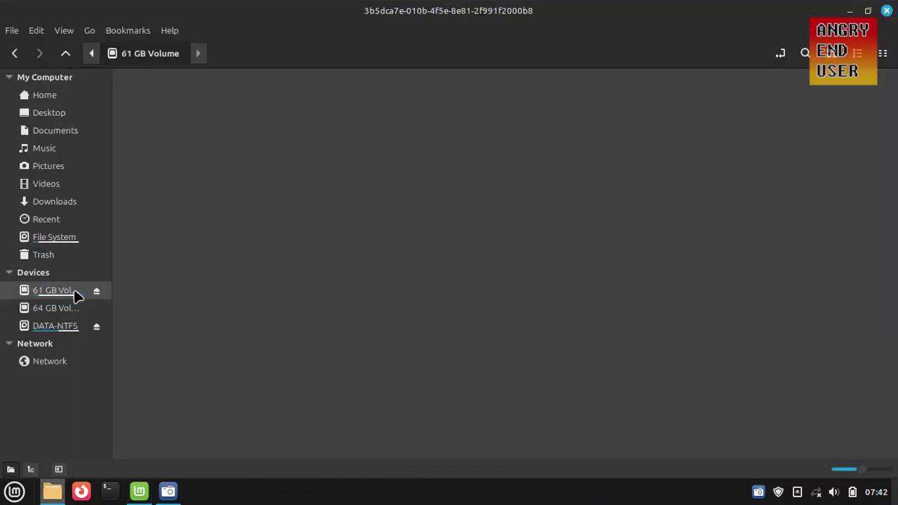
{"action": "double_click", "coordinate": [161, 104]}
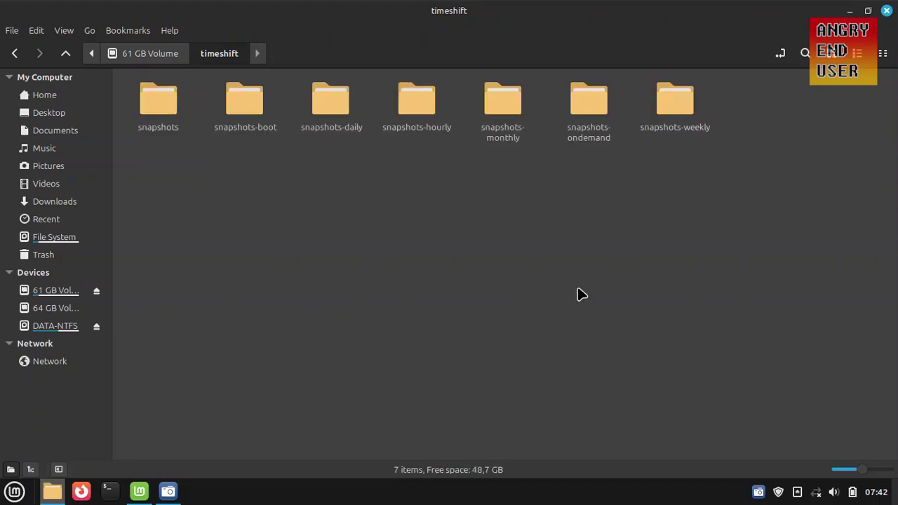
{"action": "double_click", "coordinate": [160, 111]}
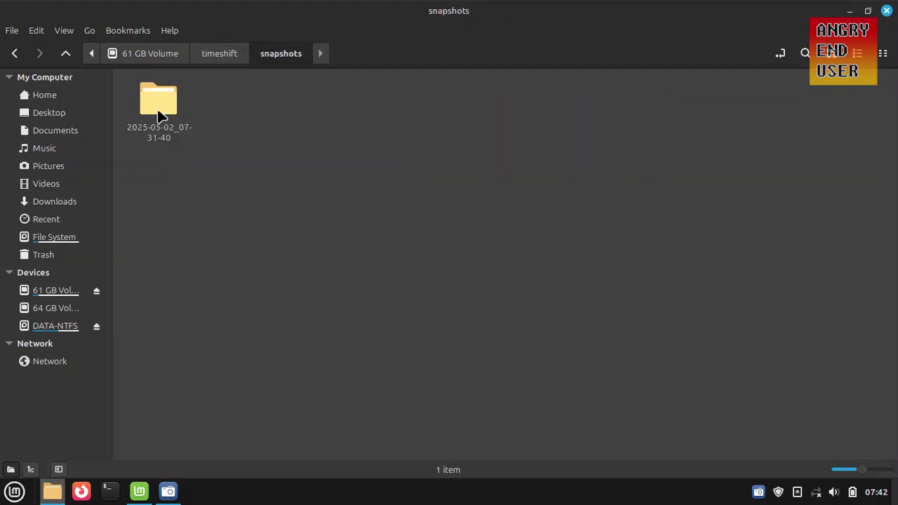
{"action": "left_click", "coordinate": [161, 125]}
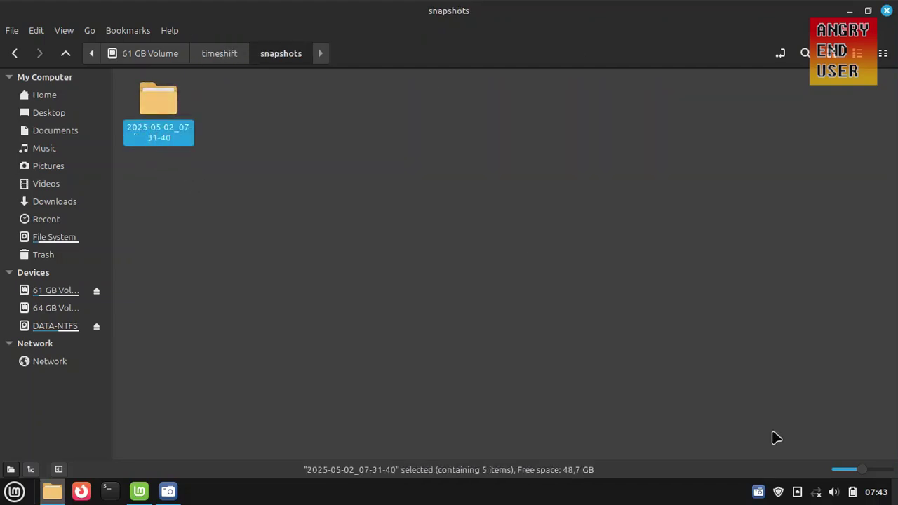
{"action": "left_click", "coordinate": [876, 492]}
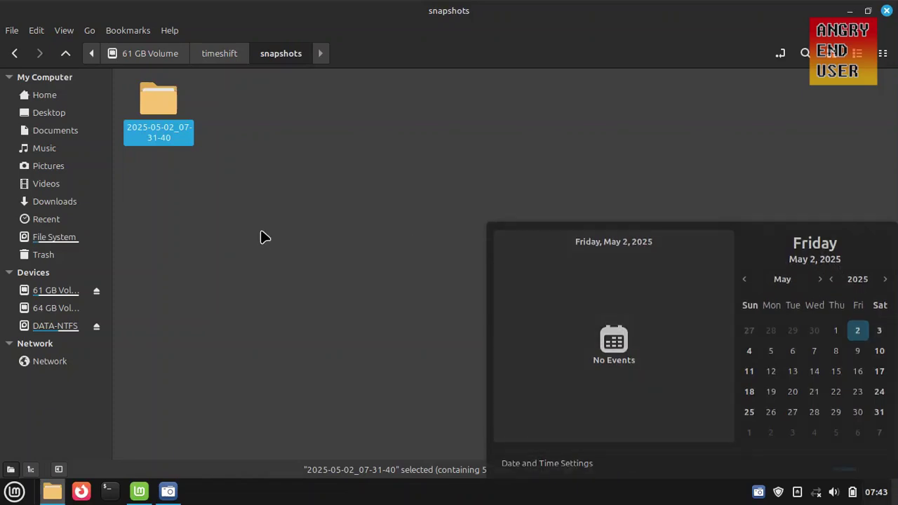
{"action": "left_click", "coordinate": [161, 105]}
{"action": "double_click", "coordinate": [166, 110]}
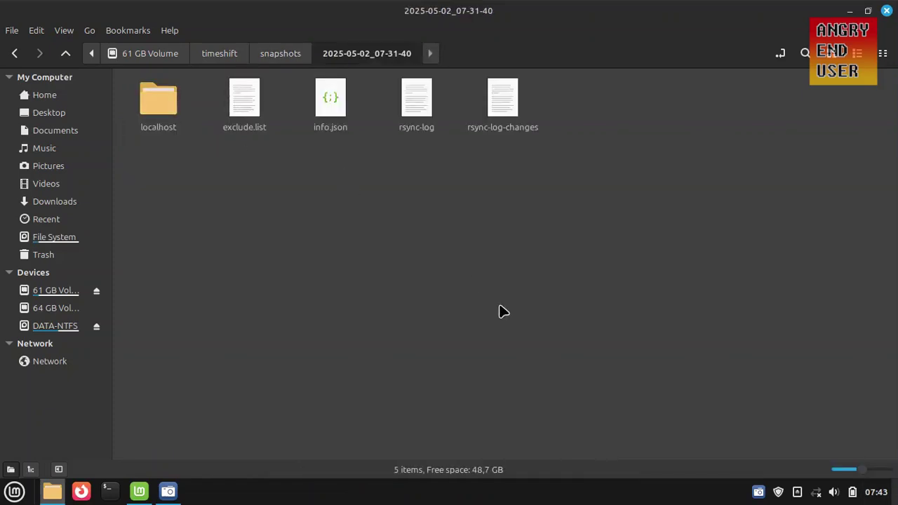
Return to the root of the 61 GB volume and unmount it
{"action": "left_click", "coordinate": [208, 53]}
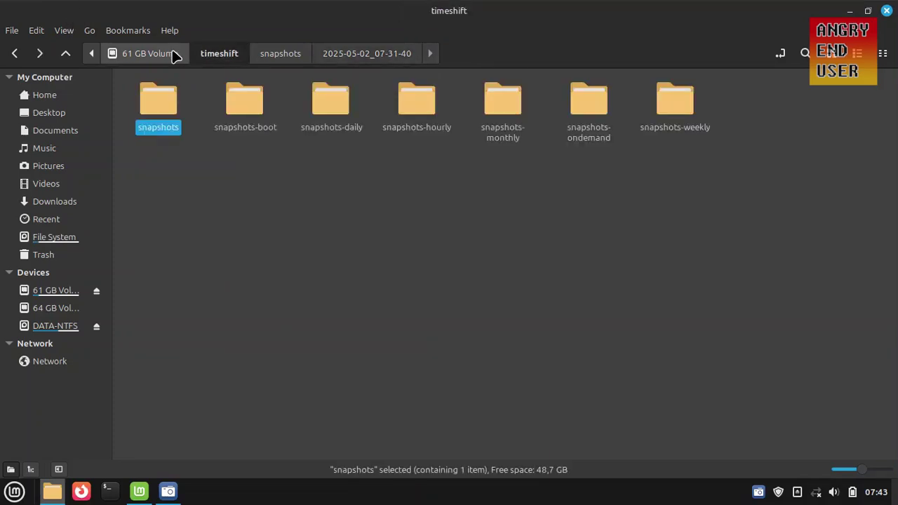
{"action": "left_click", "coordinate": [175, 55]}
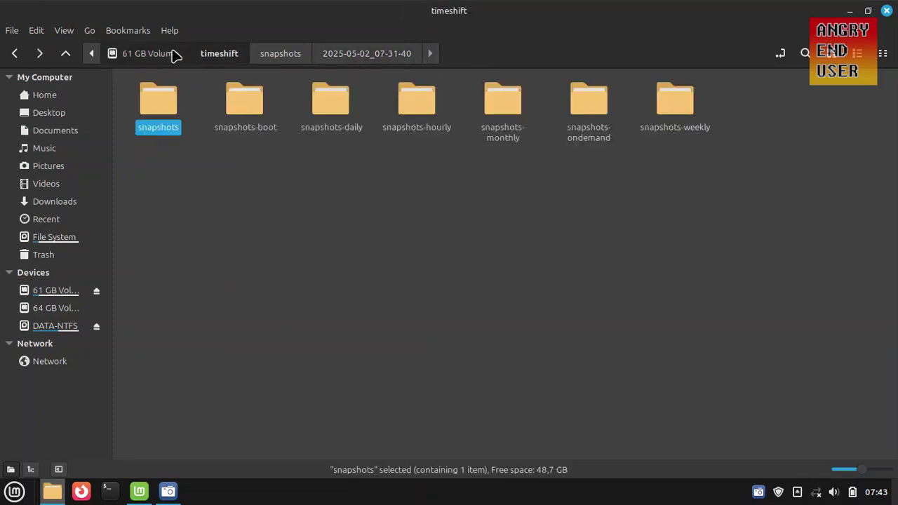
{"action": "left_click", "coordinate": [97, 290]}
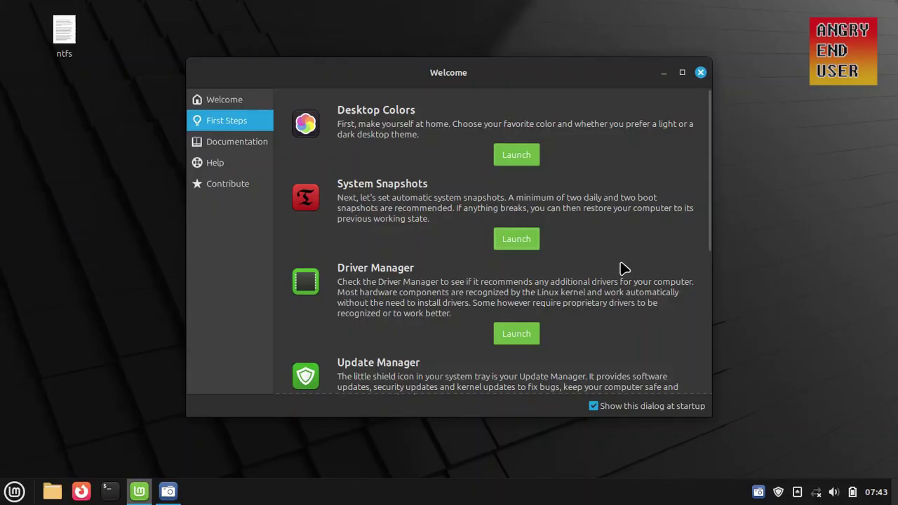
Stop the Welcome dialog from showing at startup and close it
{"action": "left_click", "coordinate": [593, 407]}
{"action": "left_click", "coordinate": [701, 72]}
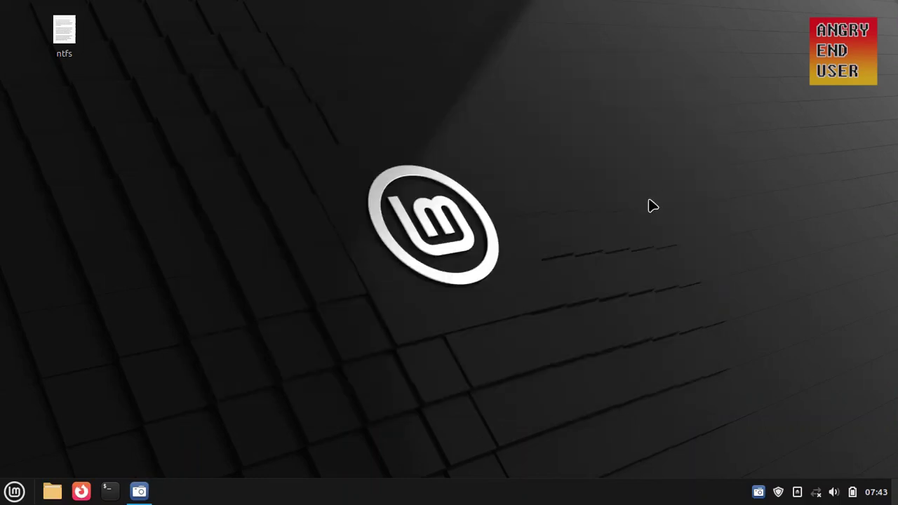